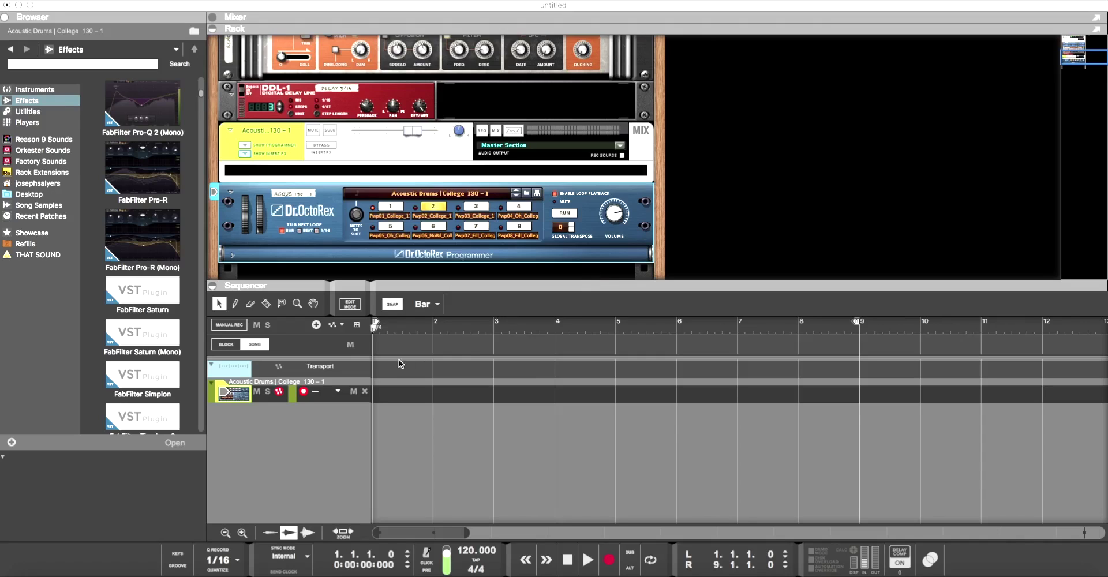
Add FabFilter Saturn as an insert effect on the Acoustic Drums track.
click(324, 400)
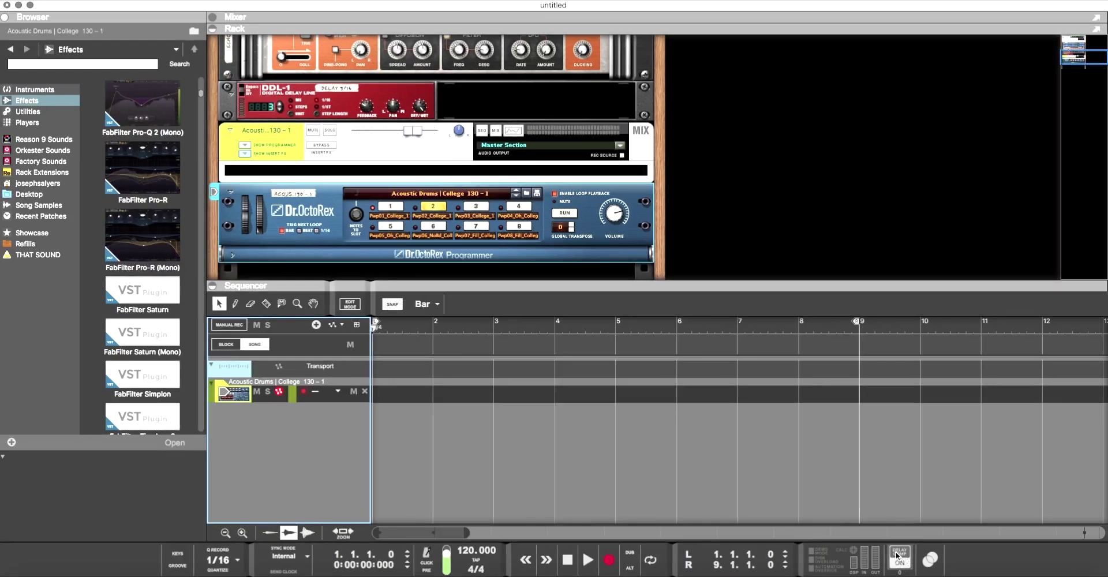
click(169, 185)
click(170, 285)
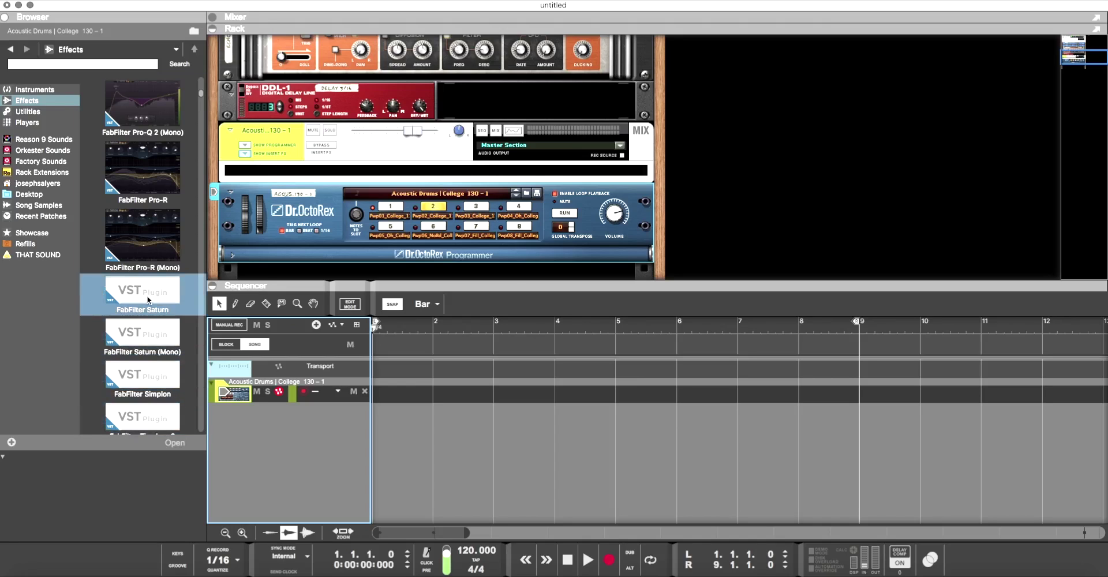
drag(147, 295, 269, 229)
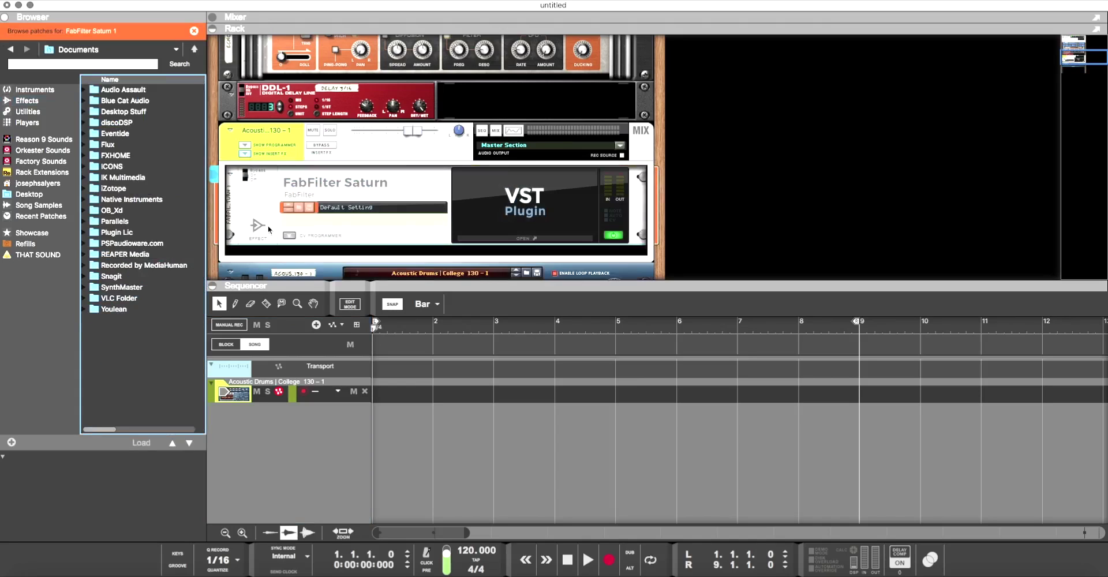
Open and close the Saturn plugin window, then return the browser to the Effects folder.
double_click(514, 203)
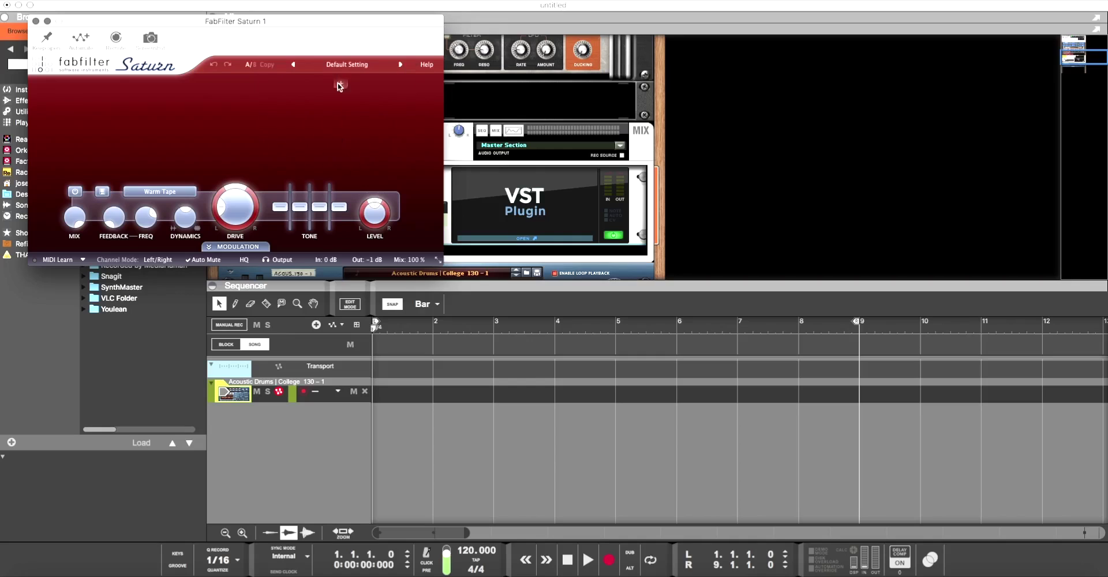
click(35, 20)
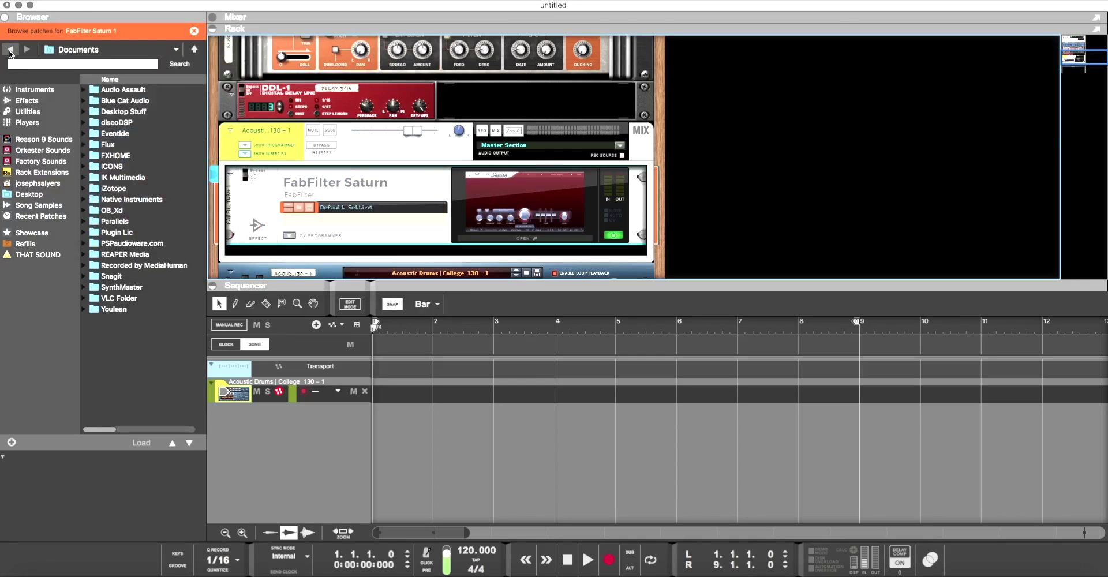
click(10, 49)
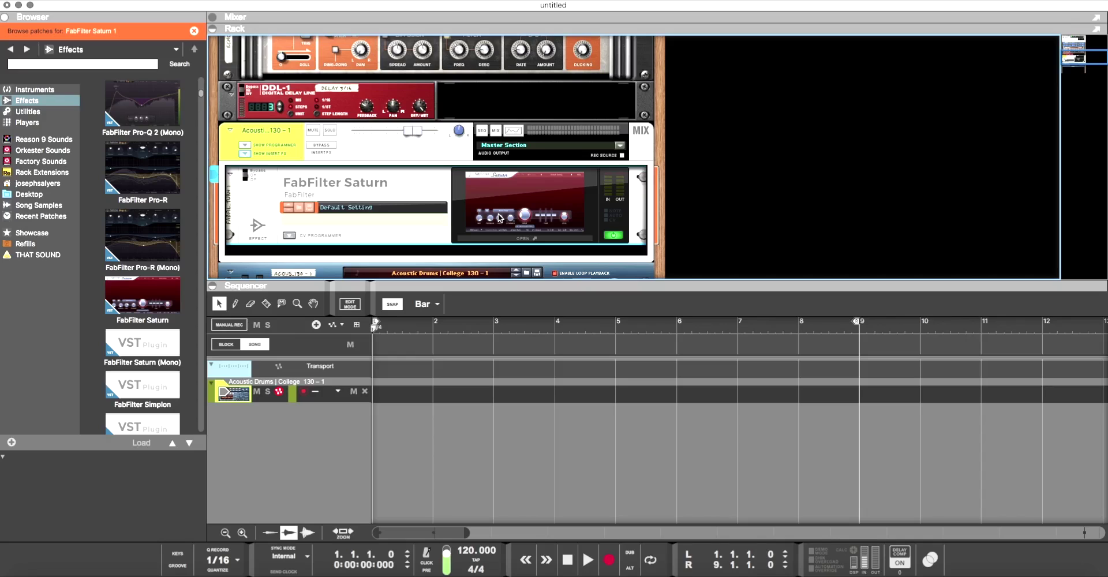
Pin the Saturn plugin window open and move it to the right of the rack.
click(543, 219)
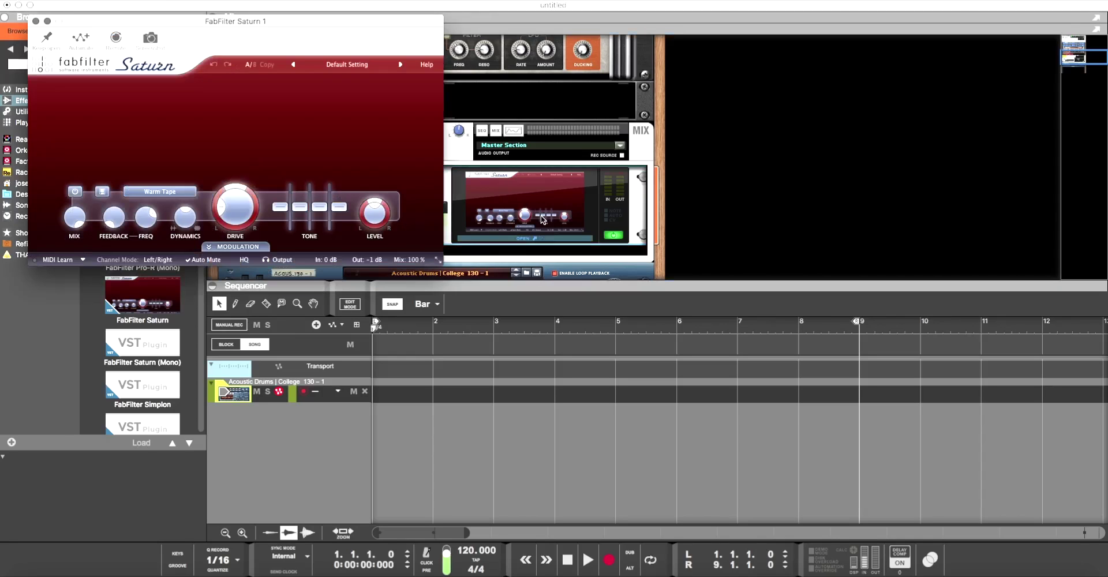
click(50, 39)
drag(167, 22, 491, 85)
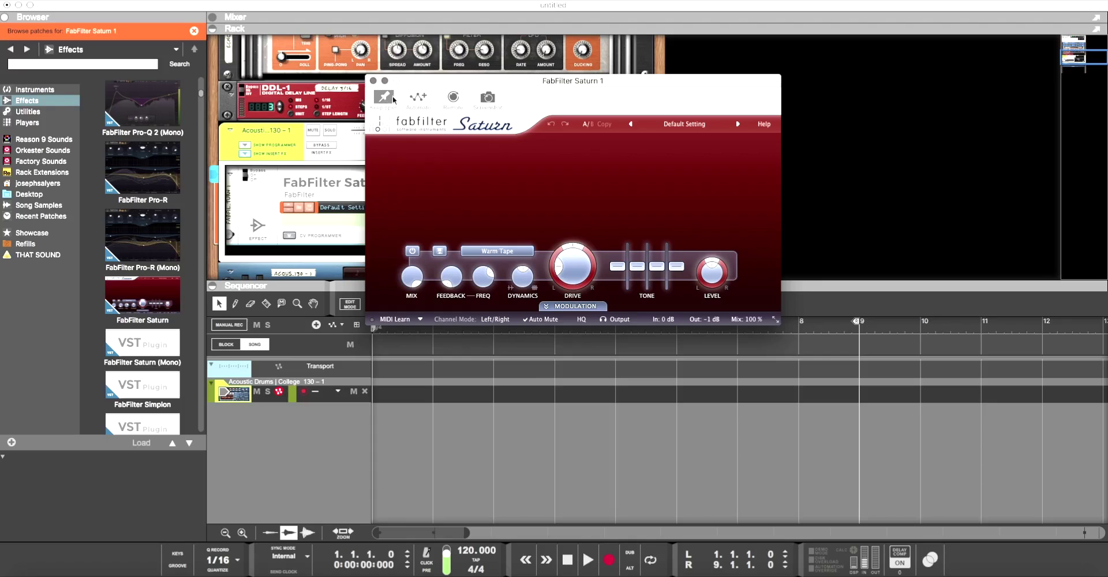
drag(427, 86, 702, 94)
Reopen the Saturn window and show its preset list with Default Setting.
click(613, 238)
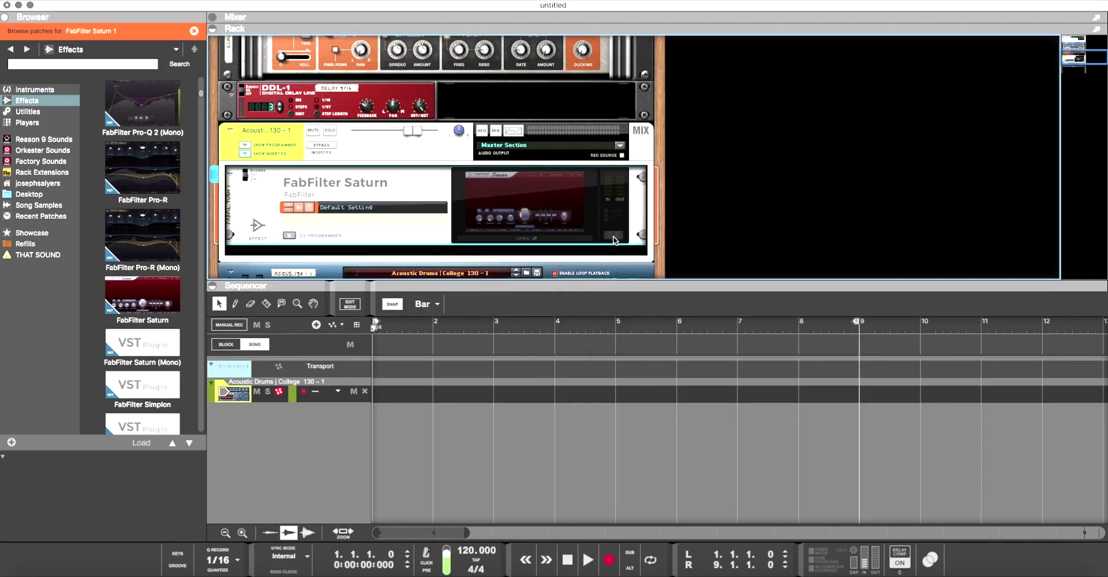
click(613, 238)
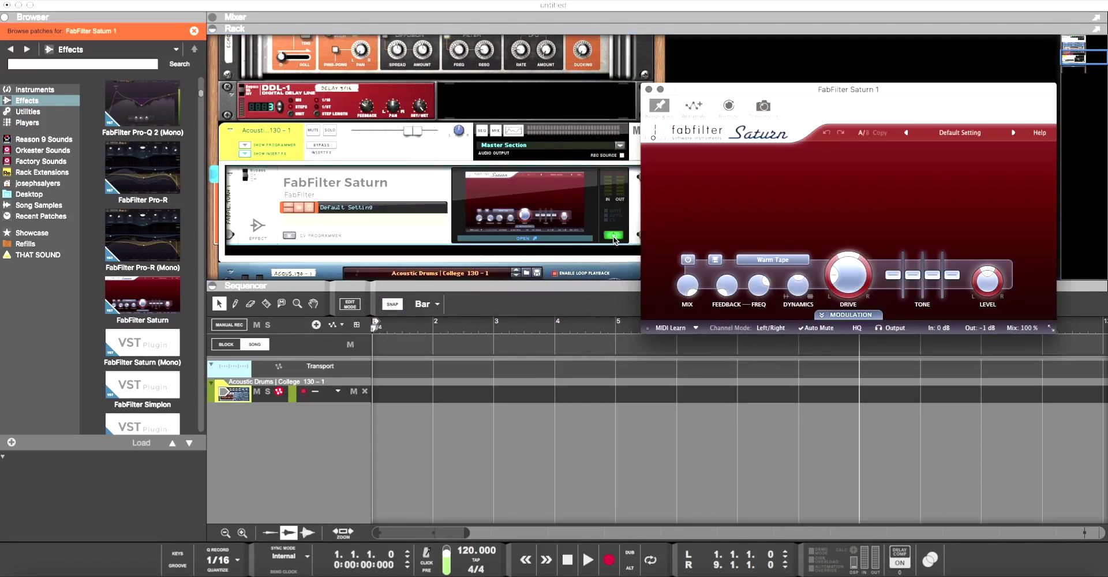
click(614, 237)
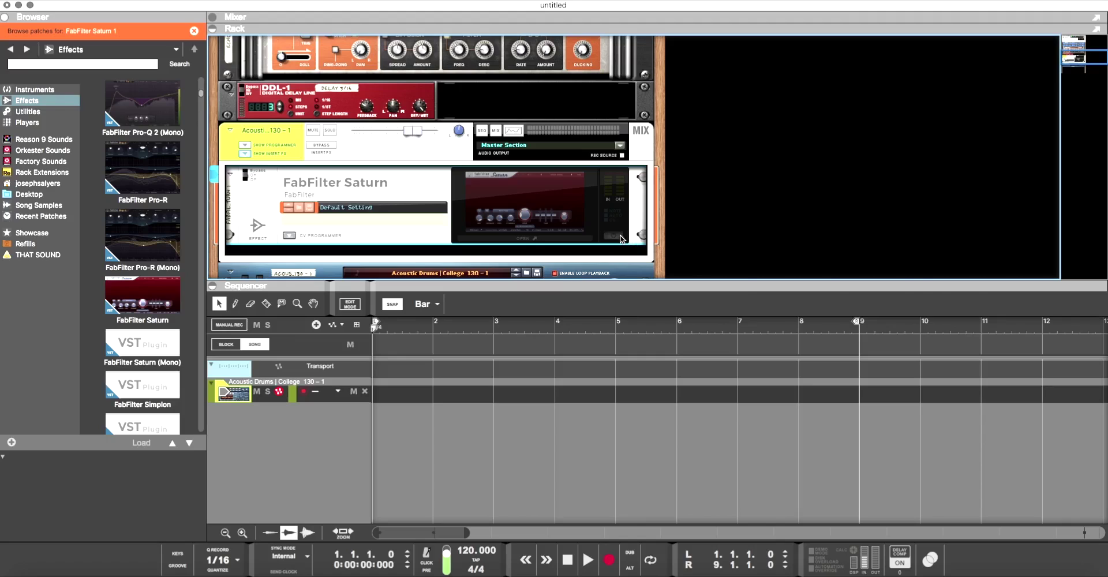
click(620, 234)
click(611, 167)
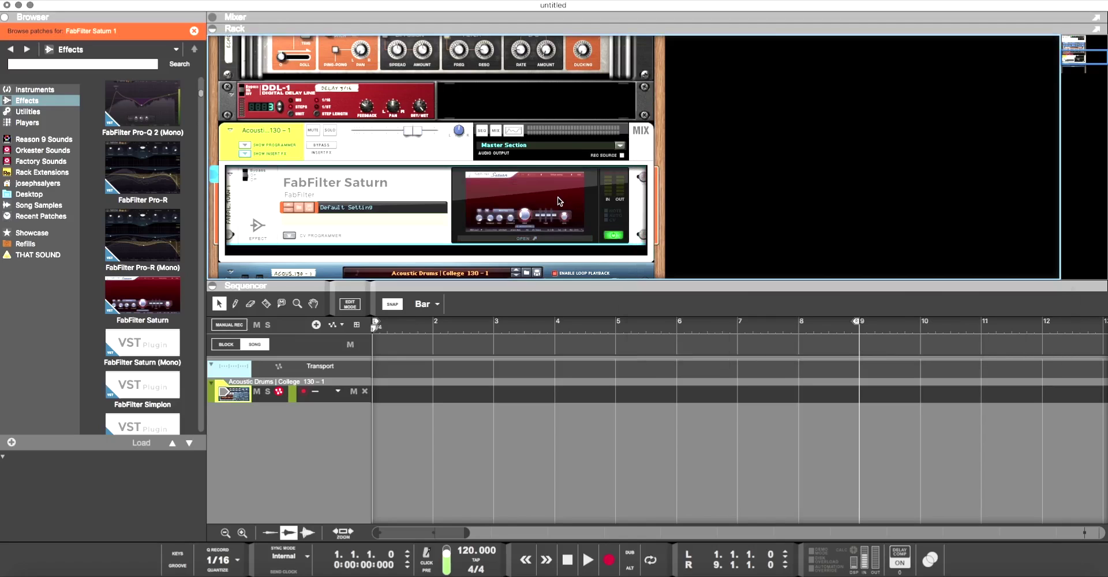
click(558, 202)
click(659, 105)
click(649, 89)
click(534, 204)
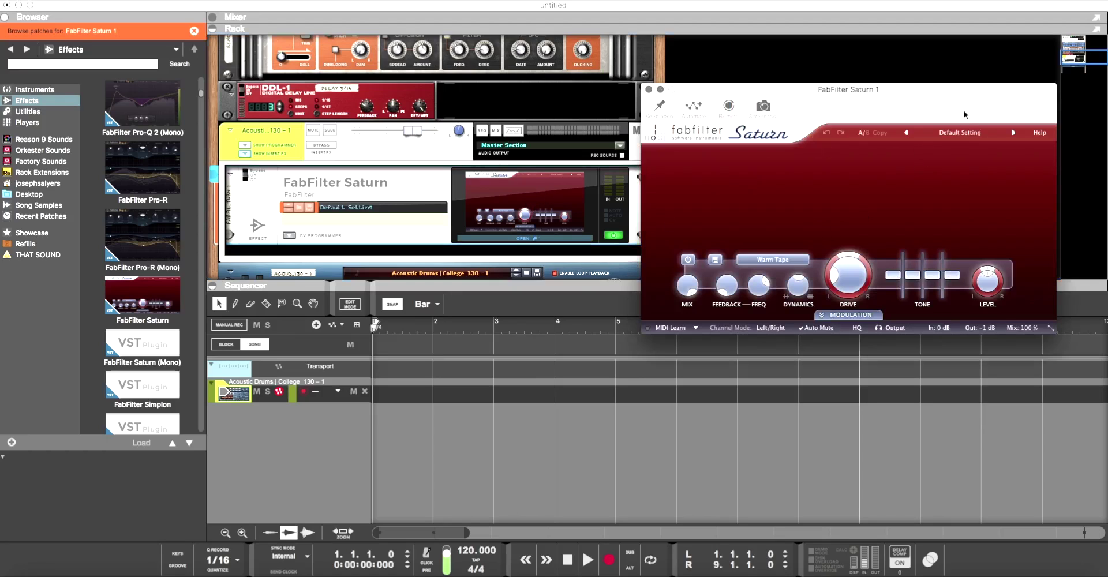
click(960, 133)
mouse_move(963, 169)
Replace the Saturn device with FabFilter Pro-Q 2 from the effects list.
click(187, 172)
key(Up)
key(Up)
key(Up)
key(Up)
key(Up)
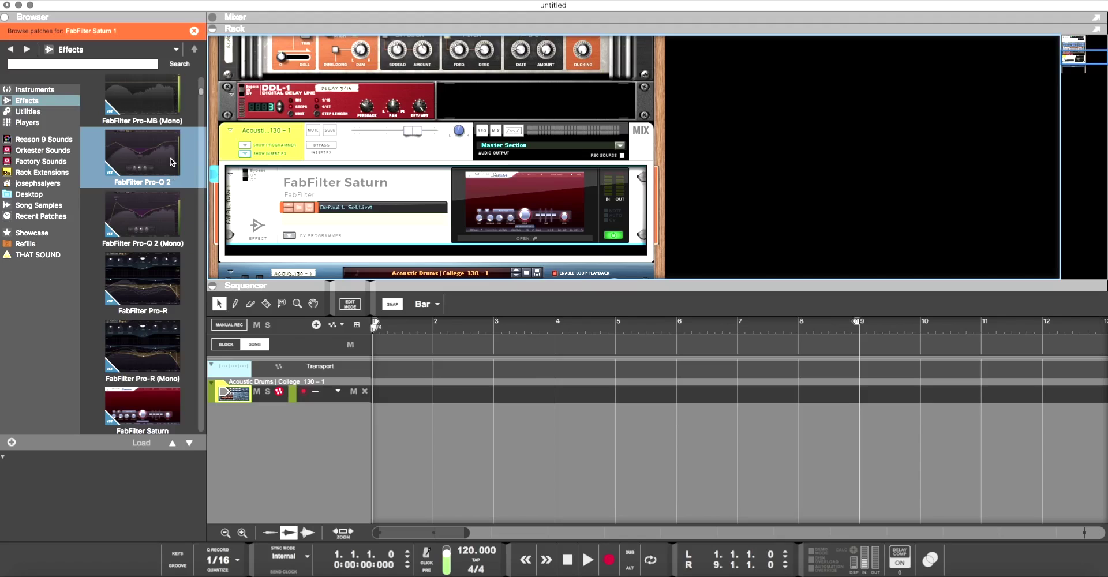
key(Up)
key(Up)
key(Up)
key(Up)
key(Up)
key(Up)
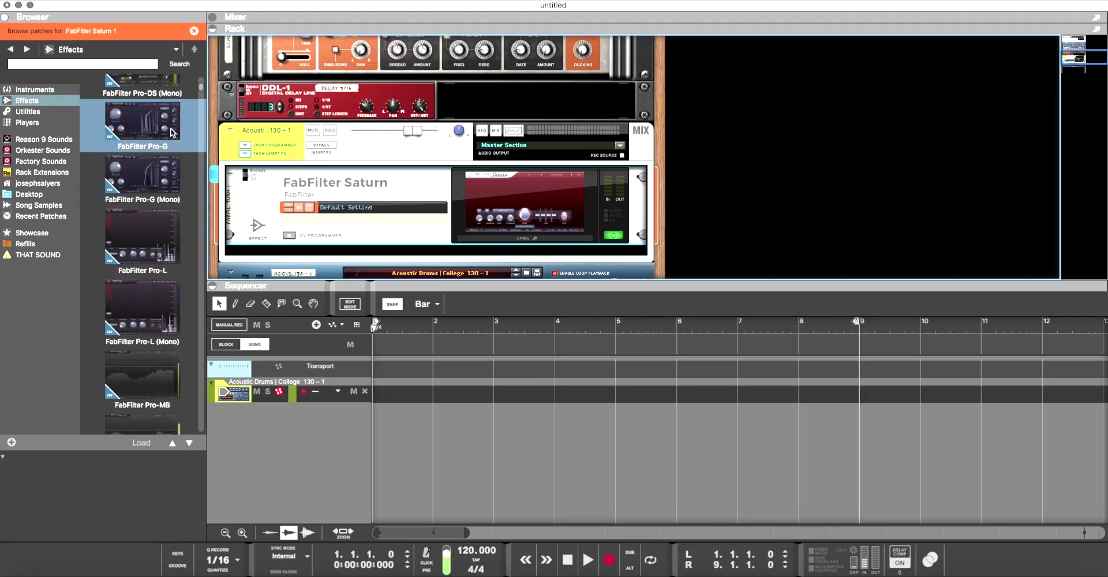
key(Up)
key(Up)
key(Up)
key(Down)
key(Down)
key(Down)
key(Down)
key(Down)
key(Down)
key(Down)
key(Down)
key(Down)
key(Down)
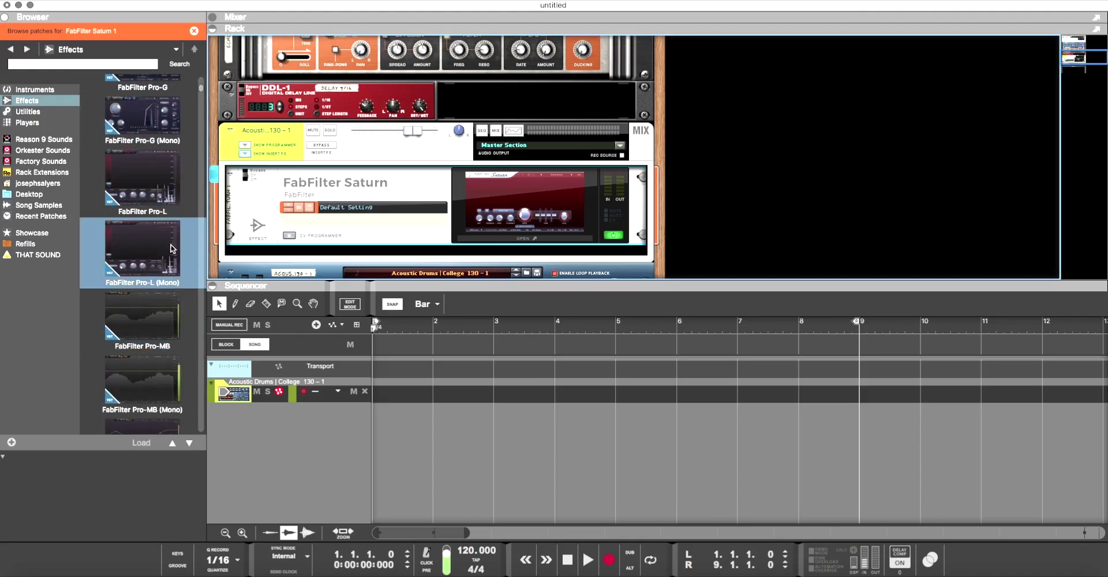
key(Down)
key(Down)
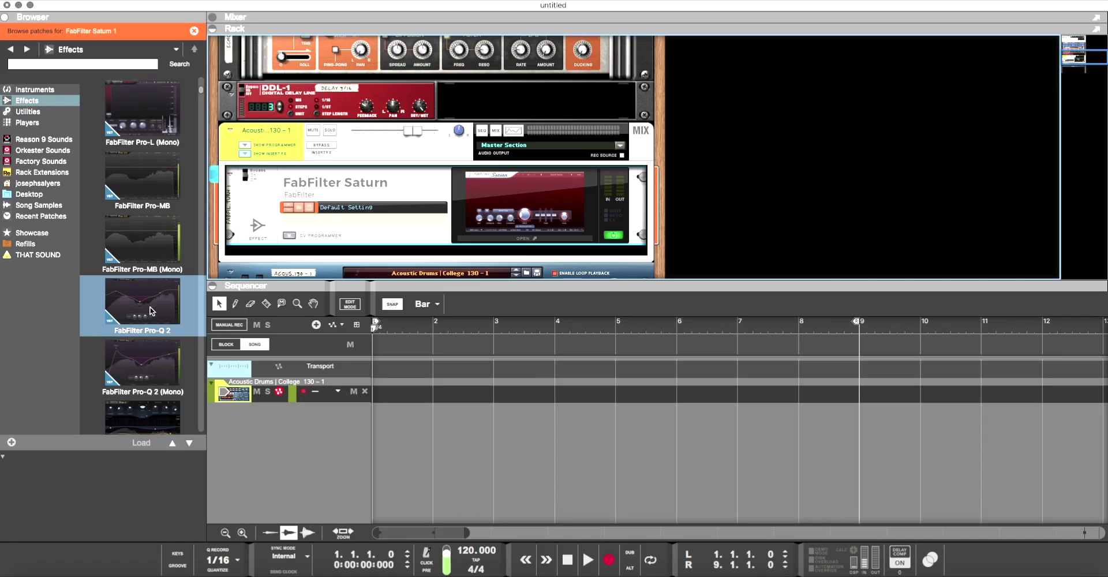
drag(151, 311, 359, 234)
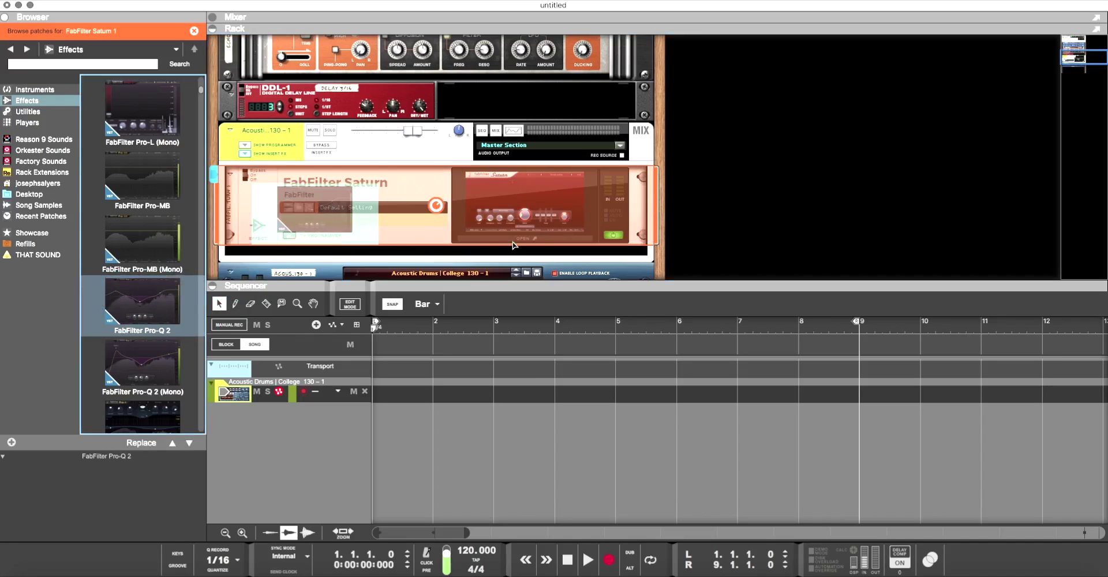
drag(513, 245, 514, 246)
Add EQ bands (+9 dB near 1717 Hz, −12 dB around 106 Hz, +6 dB near 10 kHz) and snapshot the thumbnail.
drag(410, 220, 460, 95)
drag(231, 221, 231, 365)
drag(582, 215, 606, 134)
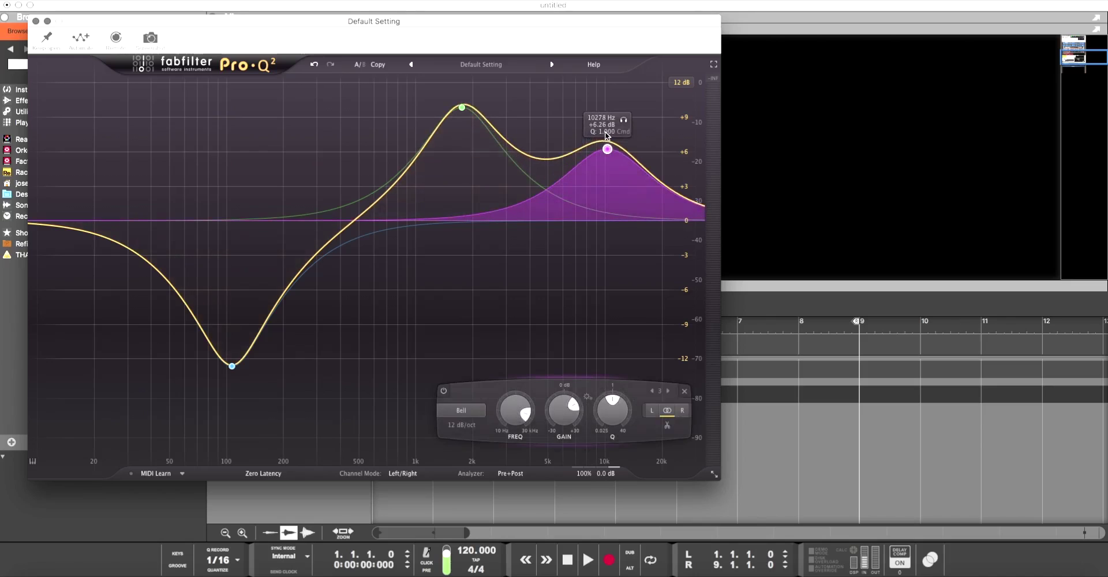
click(144, 37)
Close Pro-Q 2, return to Effects and select FabFilter Saturn (Mono).
click(36, 20)
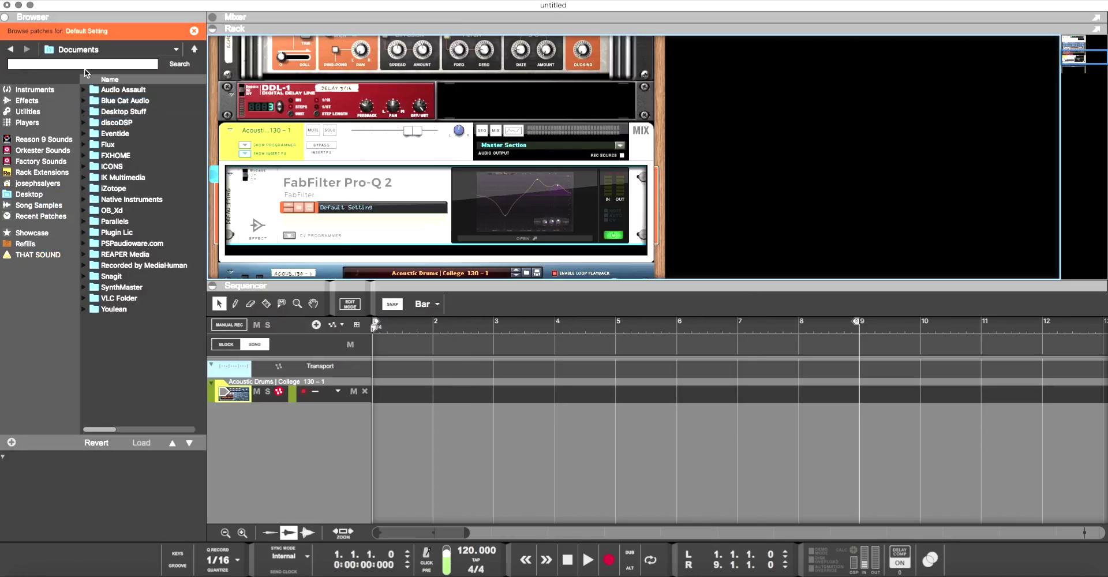
click(11, 49)
click(155, 247)
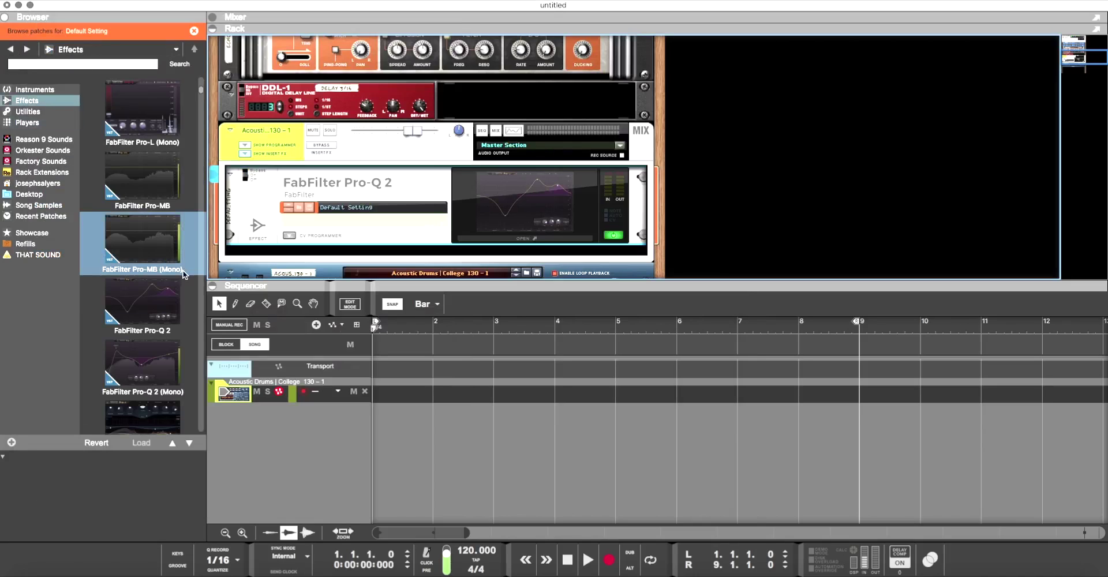
click(170, 288)
scroll(164, 297, down, 5)
click(160, 304)
Replace Pro-Q 2 with FabFilter Saturn (Mono) and load the 8Bit Kit bM preset.
drag(159, 299, 427, 230)
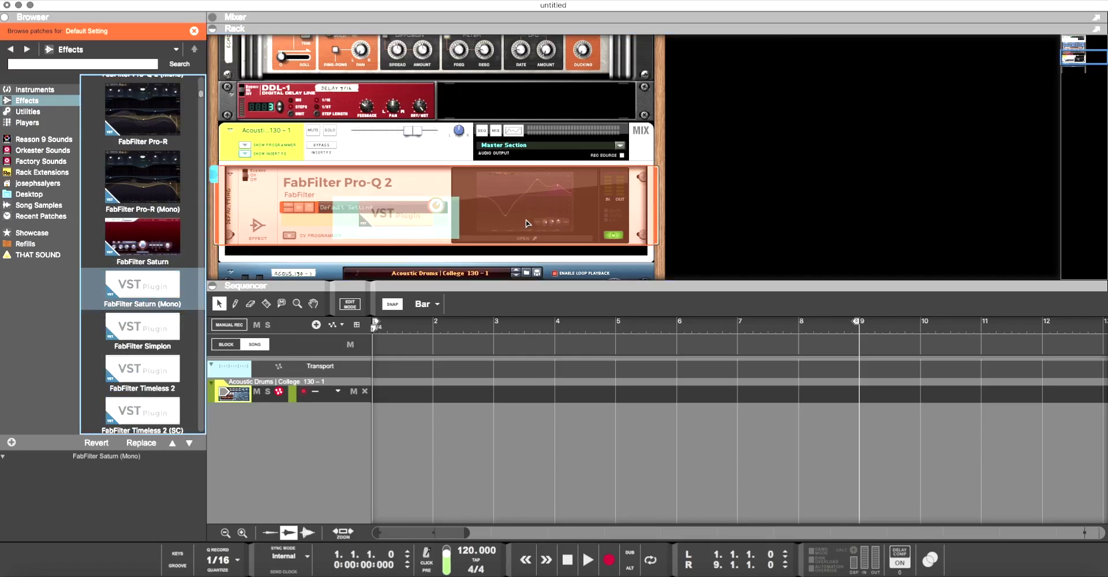
drag(527, 222, 525, 217)
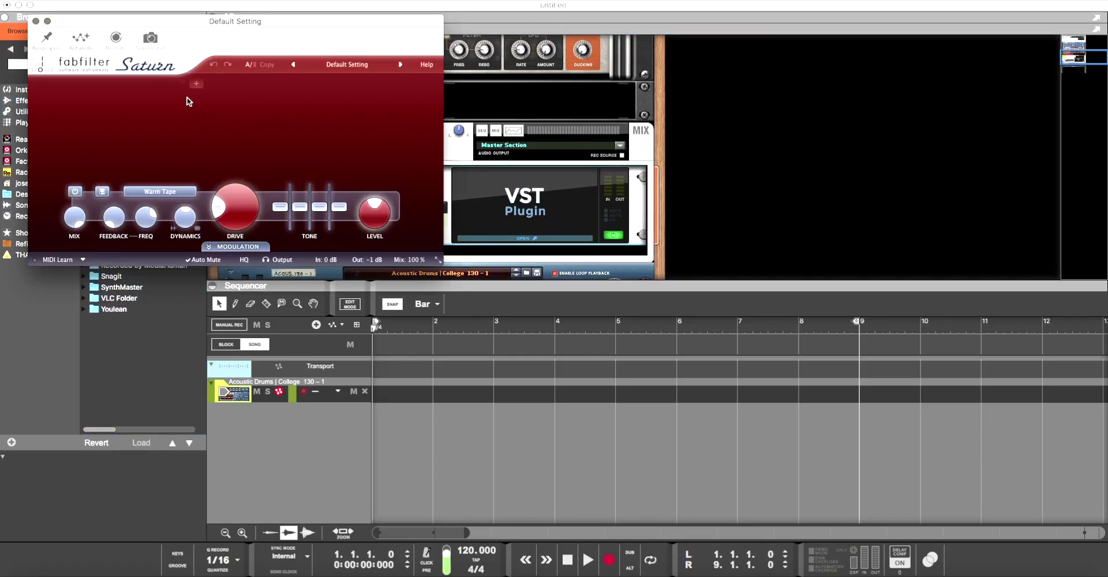
click(344, 64)
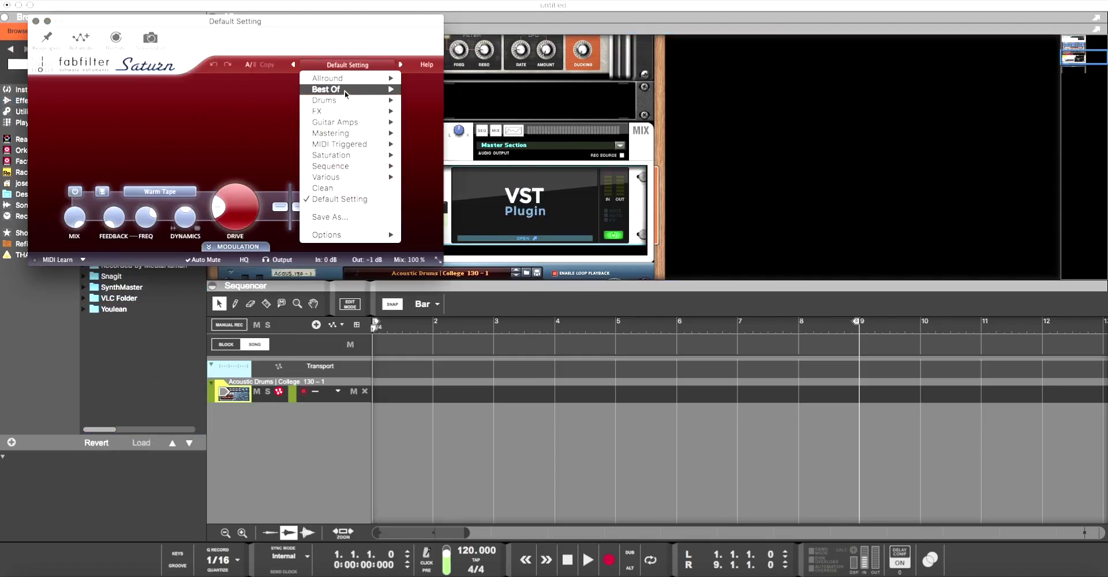
mouse_move(345, 90)
click(431, 90)
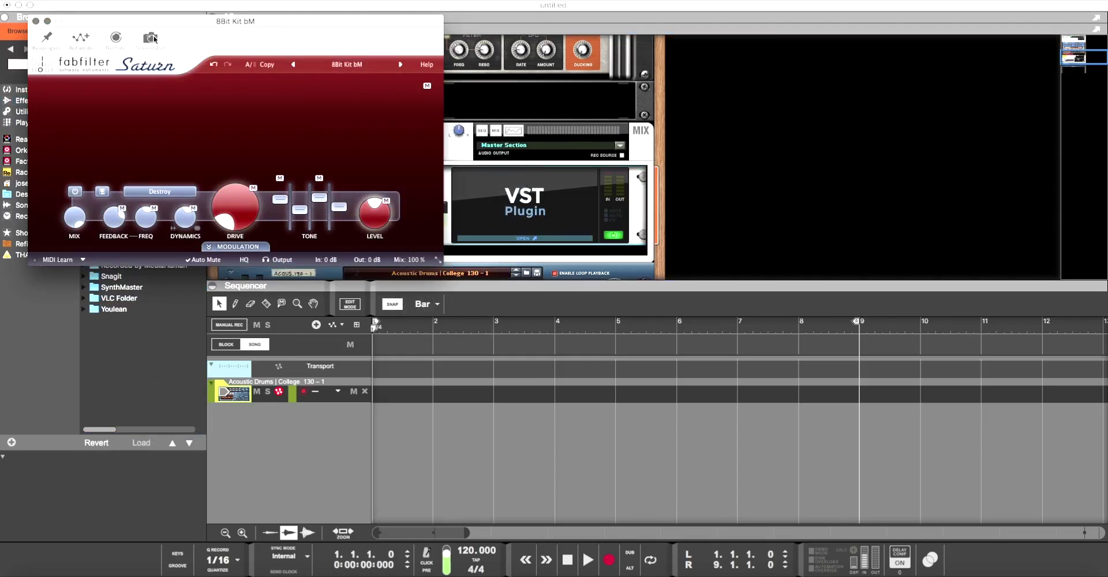
Switch Saturn (Mono) to the 808 designer O preset and close its window.
click(347, 64)
mouse_move(352, 100)
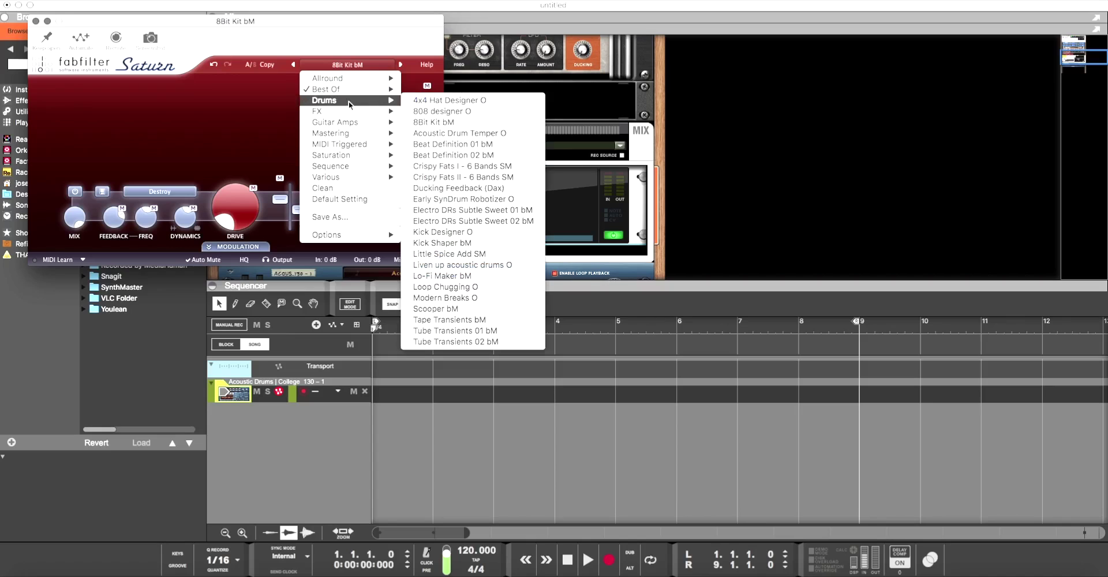
click(437, 112)
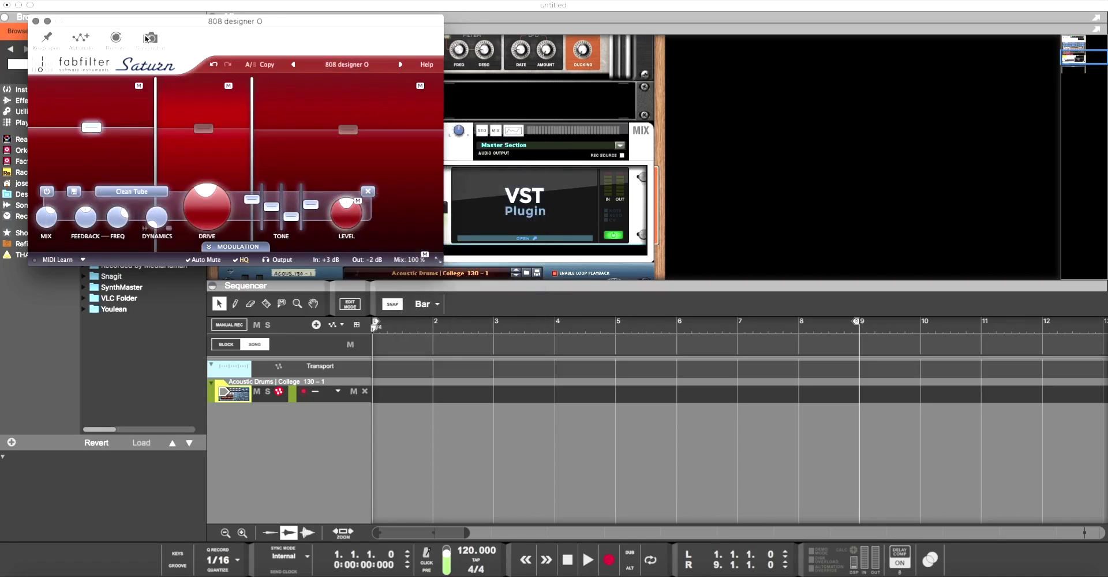
click(35, 20)
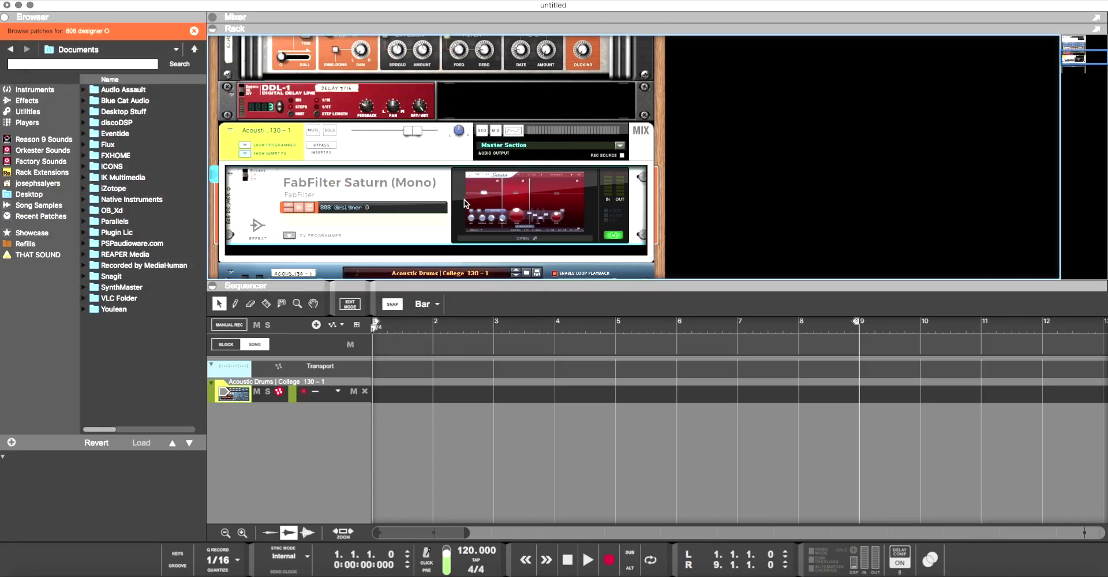
Drop FabFilter Simplon from the Effects list onto the Saturn (Mono) device, then close its window.
click(26, 100)
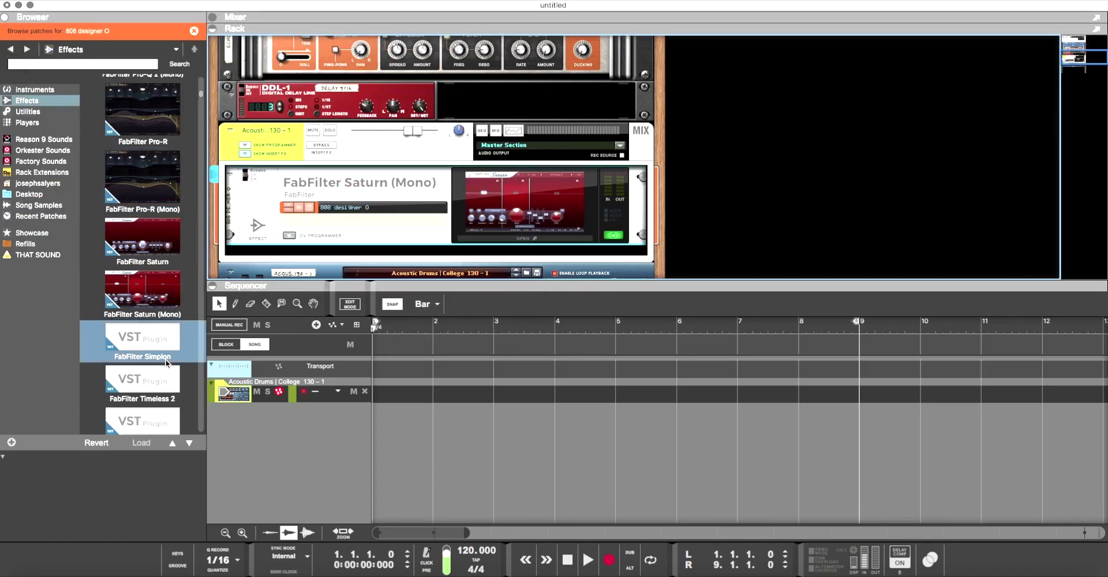
mouse_move(163, 345)
mouse_down()
mouse_move(388, 249)
mouse_move(411, 209)
mouse_up()
drag(493, 219, 494, 220)
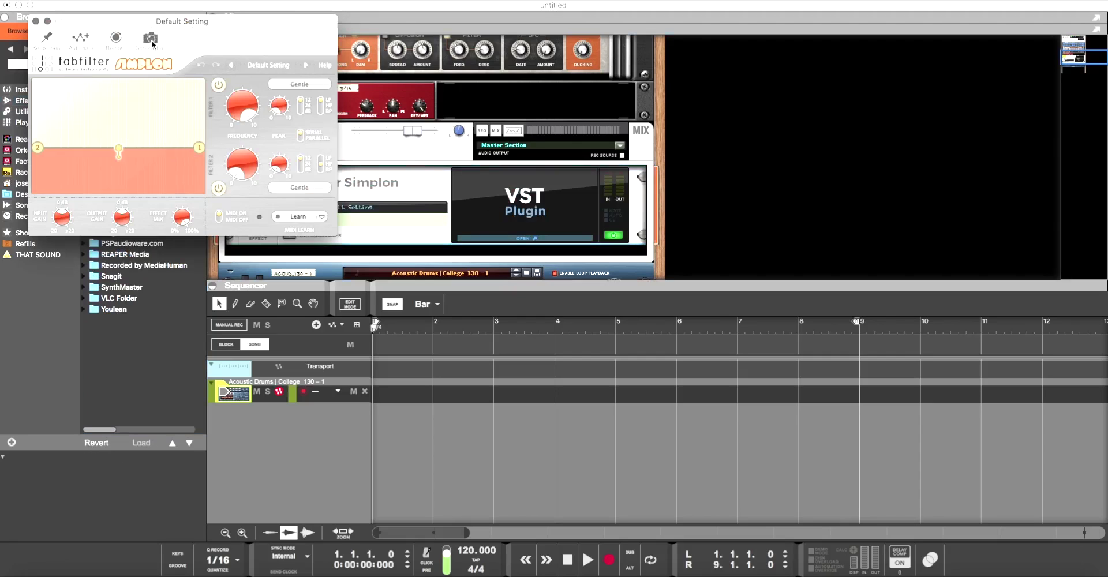
click(35, 22)
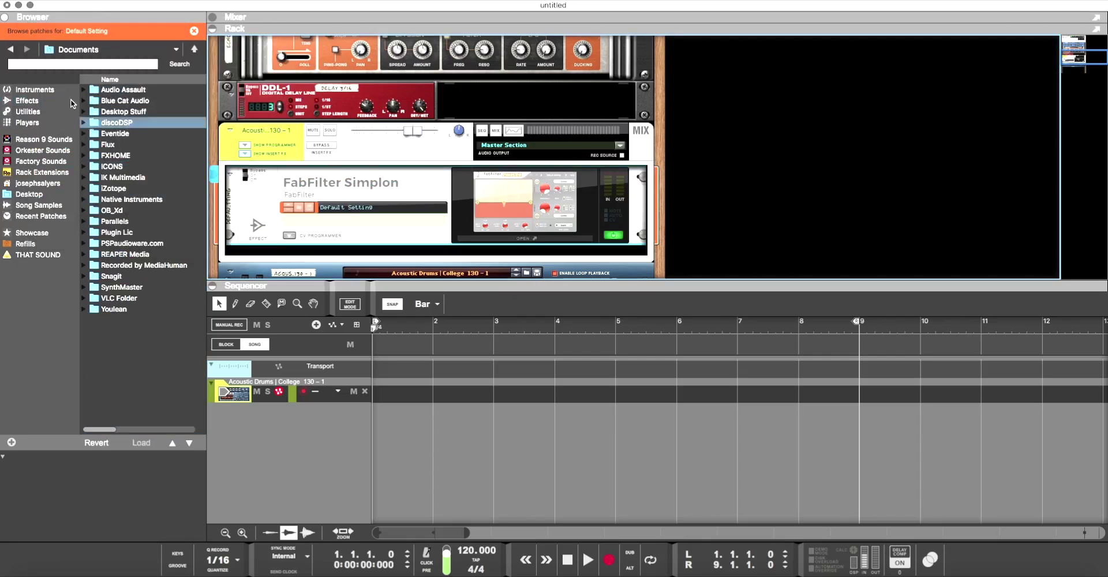
Switch the browser to Instruments and scroll through its thumbnails, returning to Reason Devices.
click(8, 49)
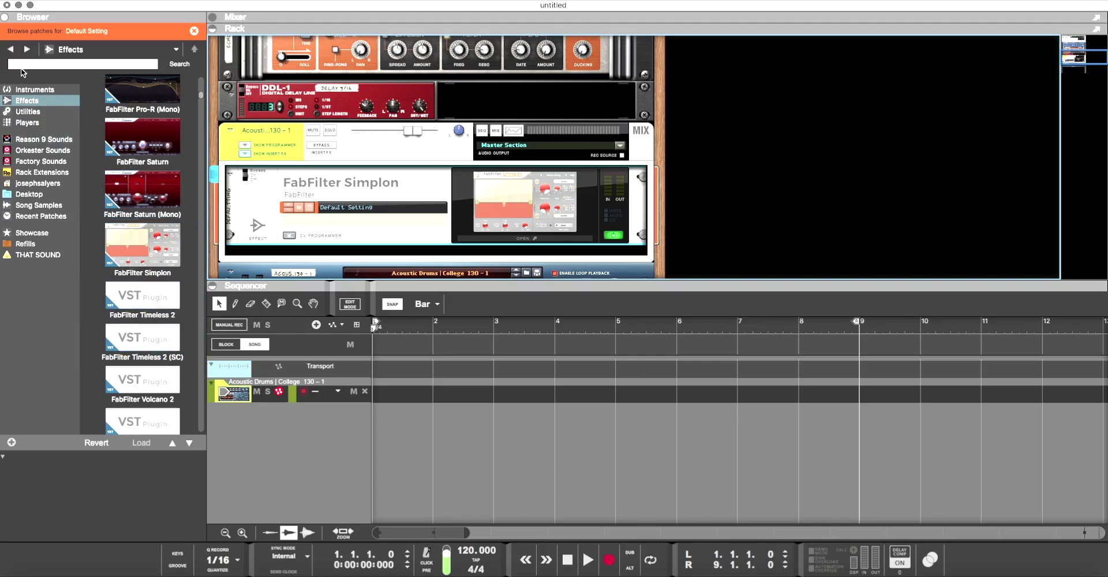
click(23, 90)
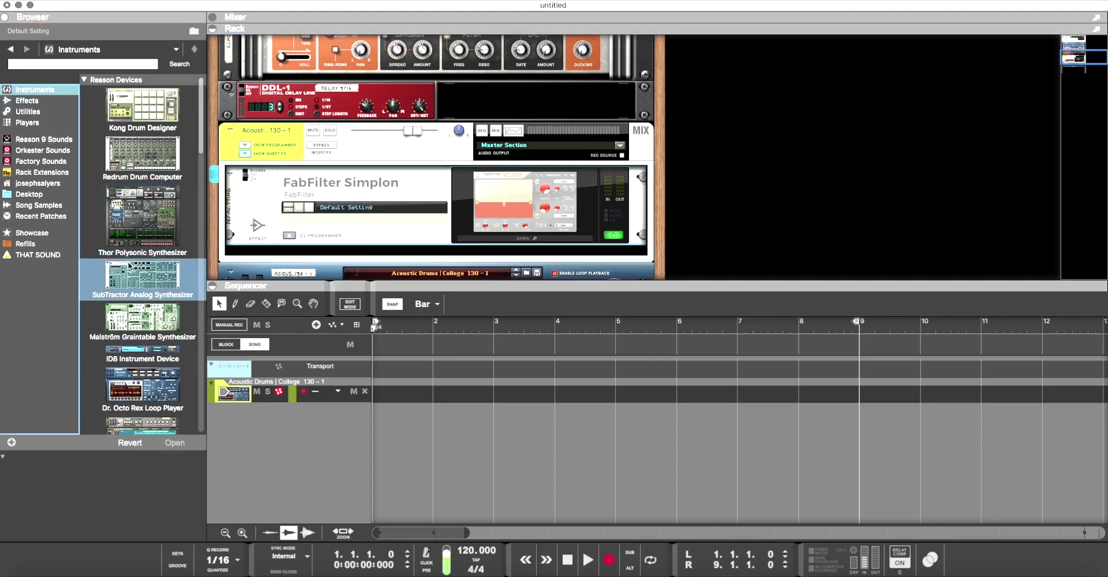
scroll(129, 266, down, 3)
scroll(128, 263, down, 15)
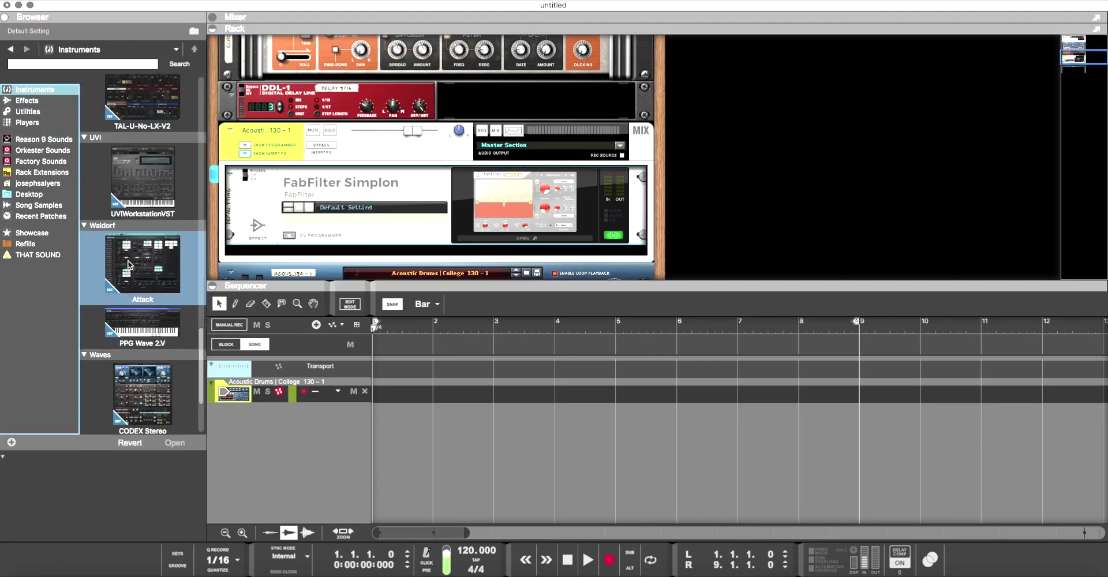
scroll(129, 265, up, 15)
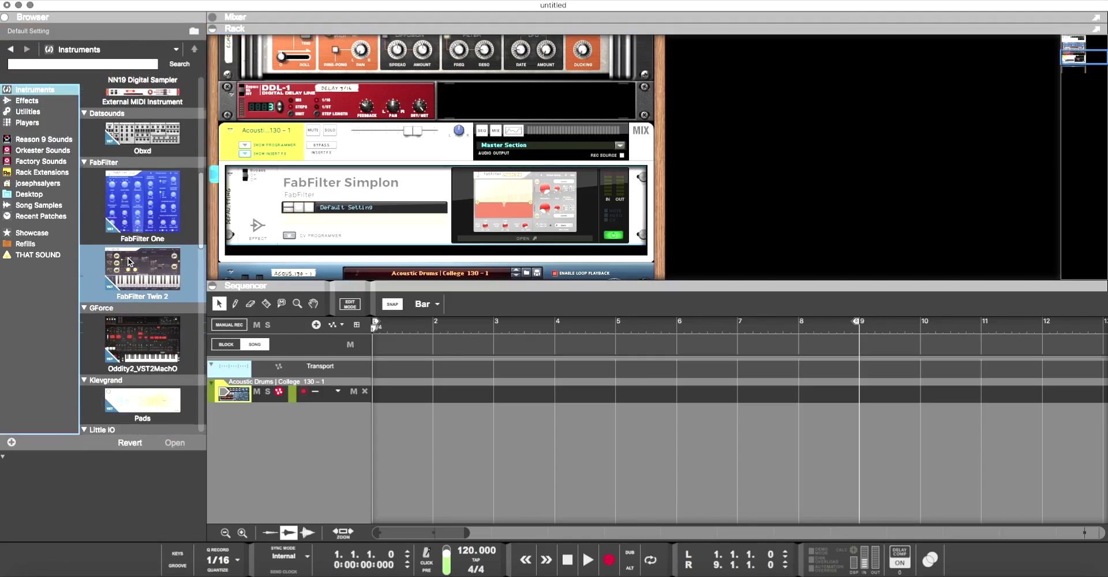
scroll(129, 258, up, 4)
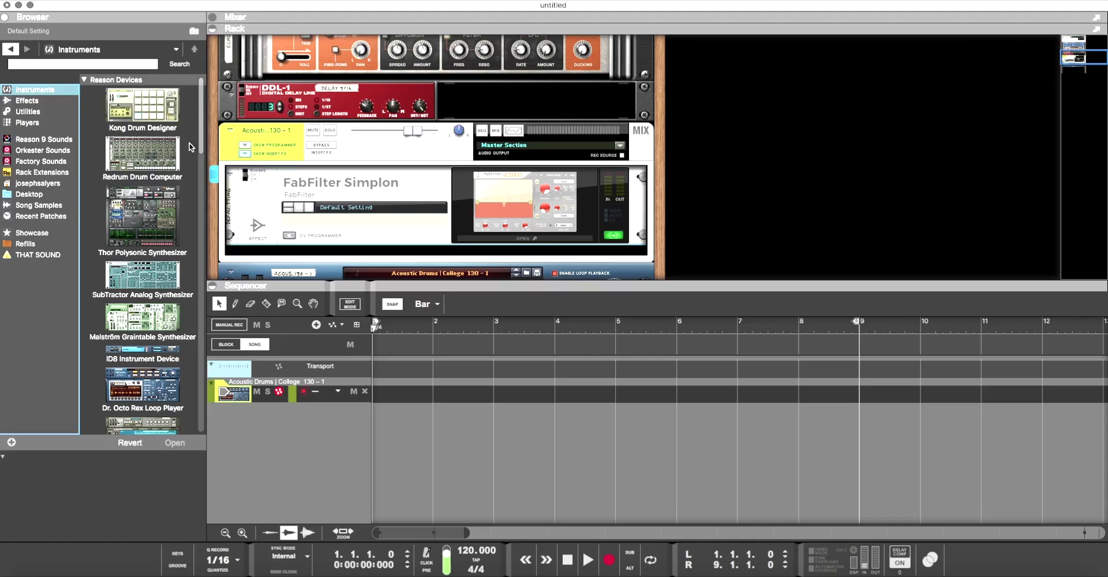
Return to the Effects folder and scroll down through the effect thumbnails to the Waves plugins.
key(Down)
scroll(152, 201, down, 10)
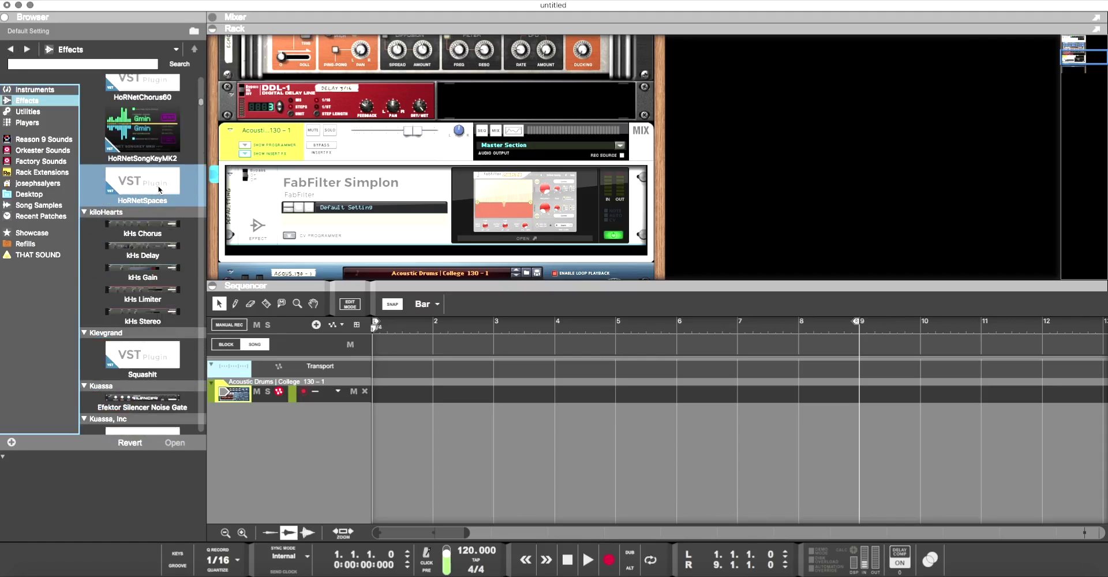
scroll(148, 252, down, 10)
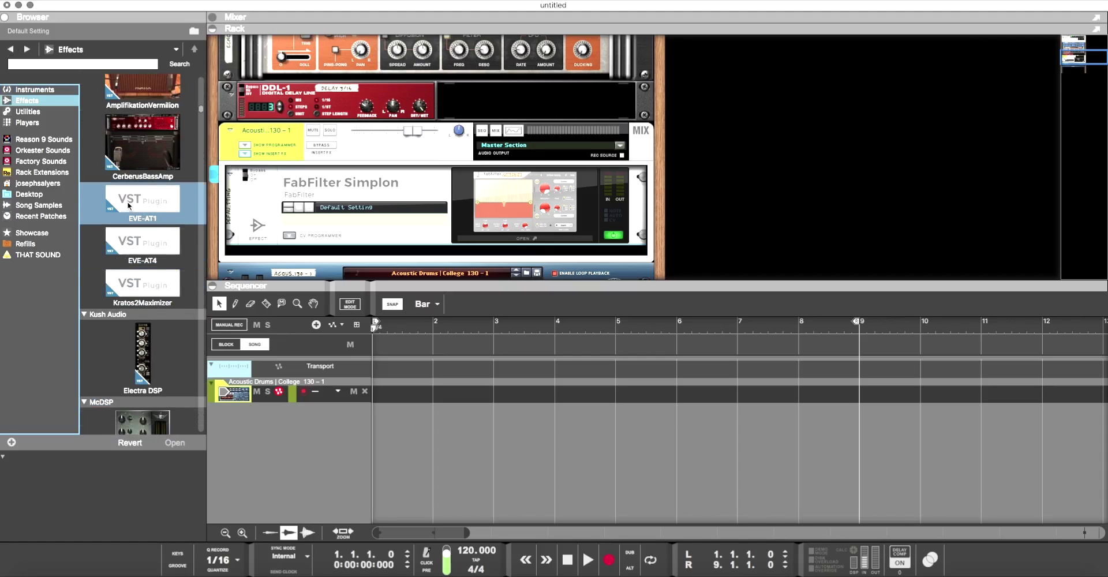
scroll(99, 123, down, 8)
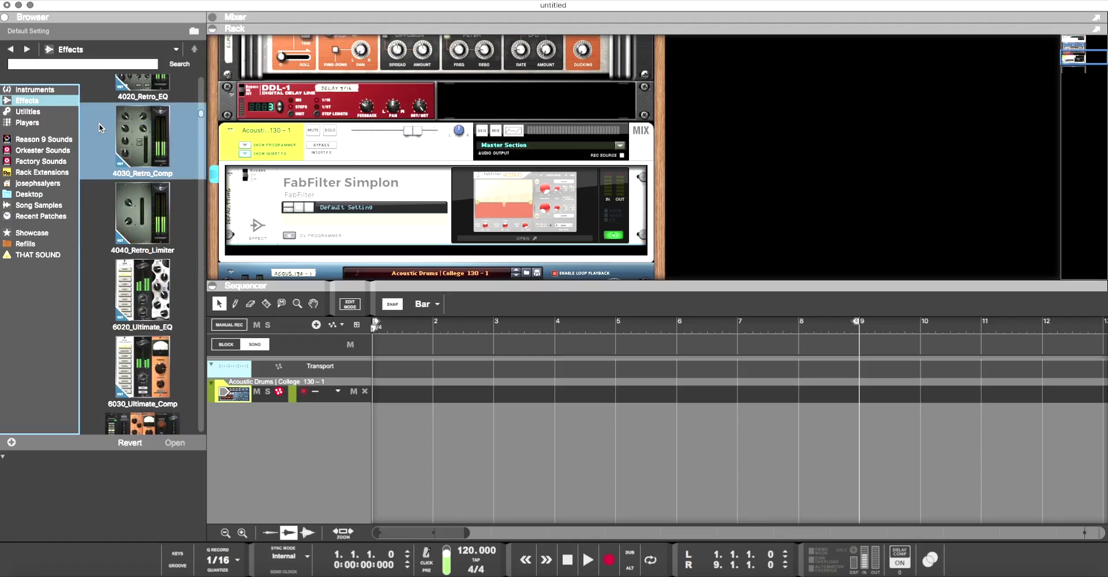
scroll(99, 123, down, 8)
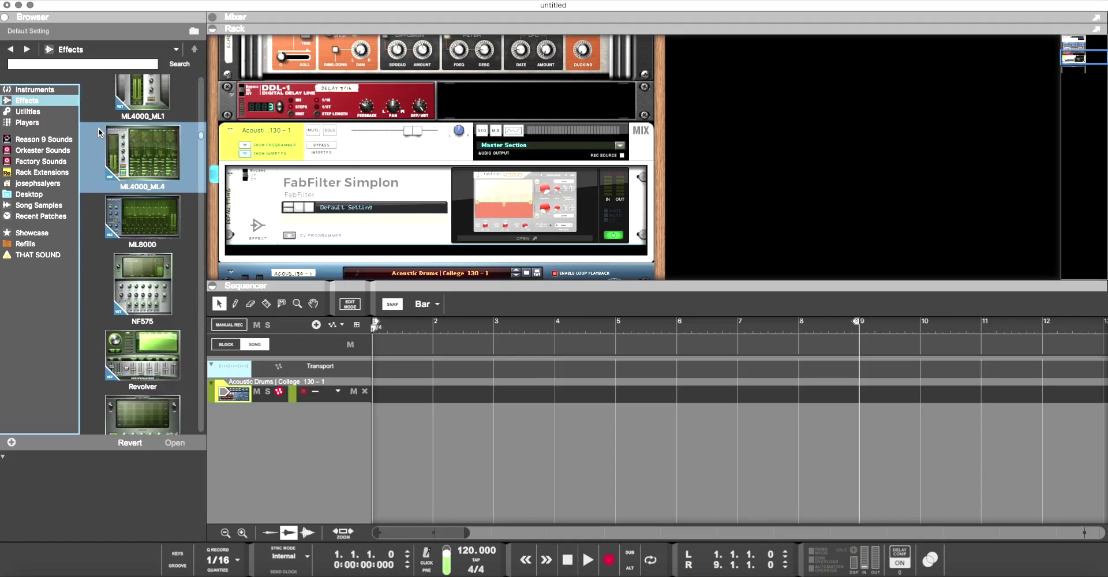
scroll(101, 133, down, 20)
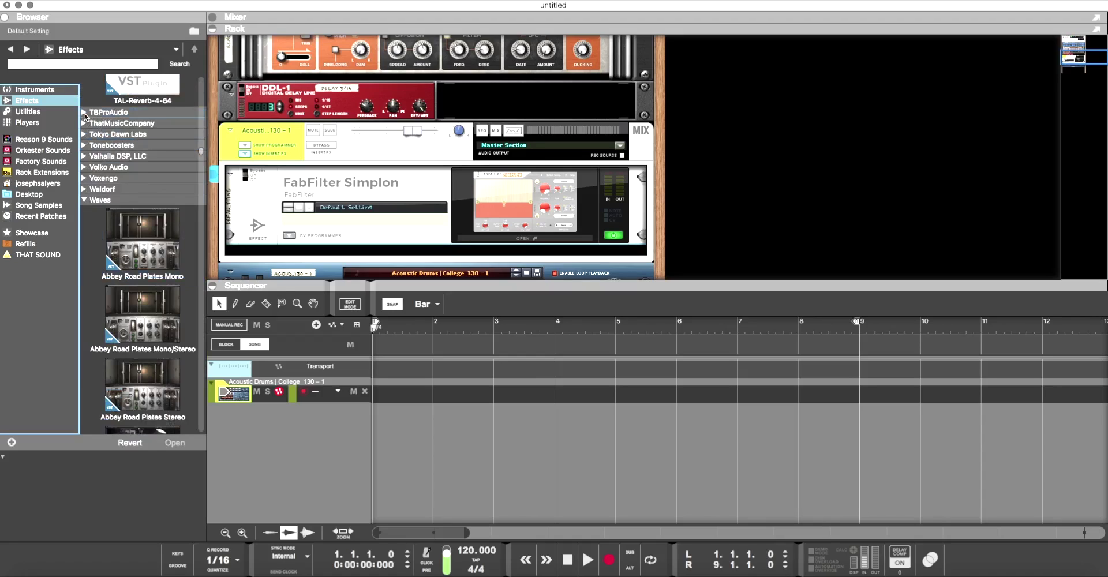
Expand the Toneboosters folder, browse its thumbnails, select Morphit, then select the folder row.
click(84, 145)
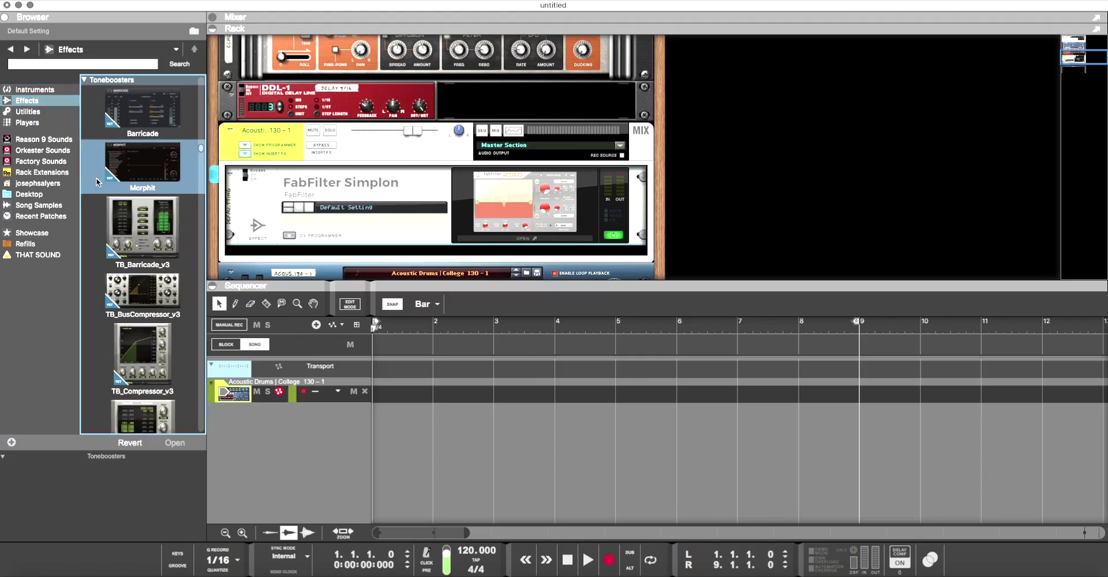
scroll(114, 284, down, 9)
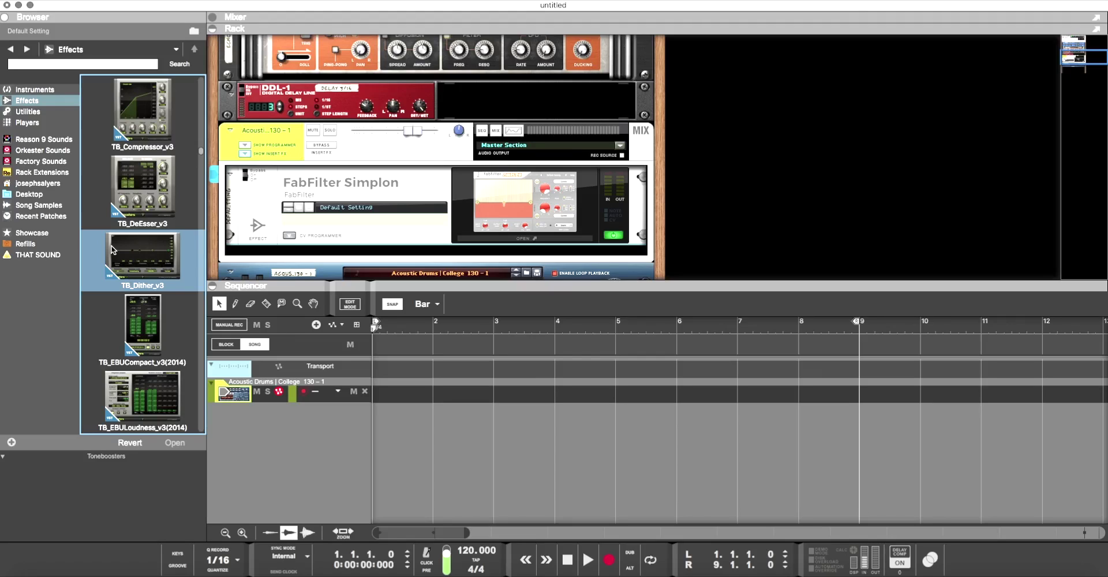
click(118, 186)
scroll(119, 186, up, 5)
click(118, 189)
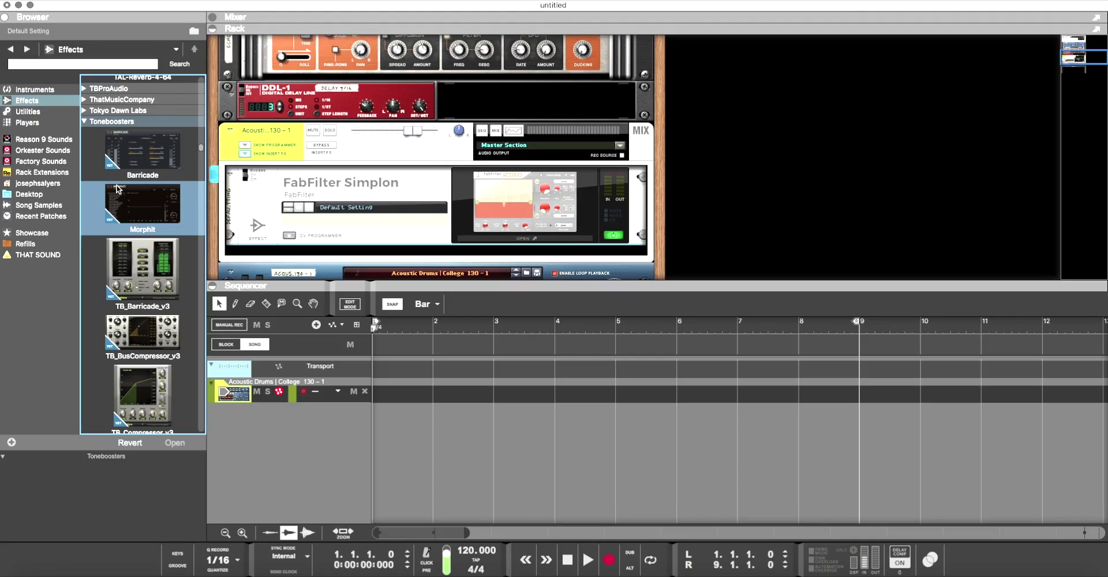
click(87, 122)
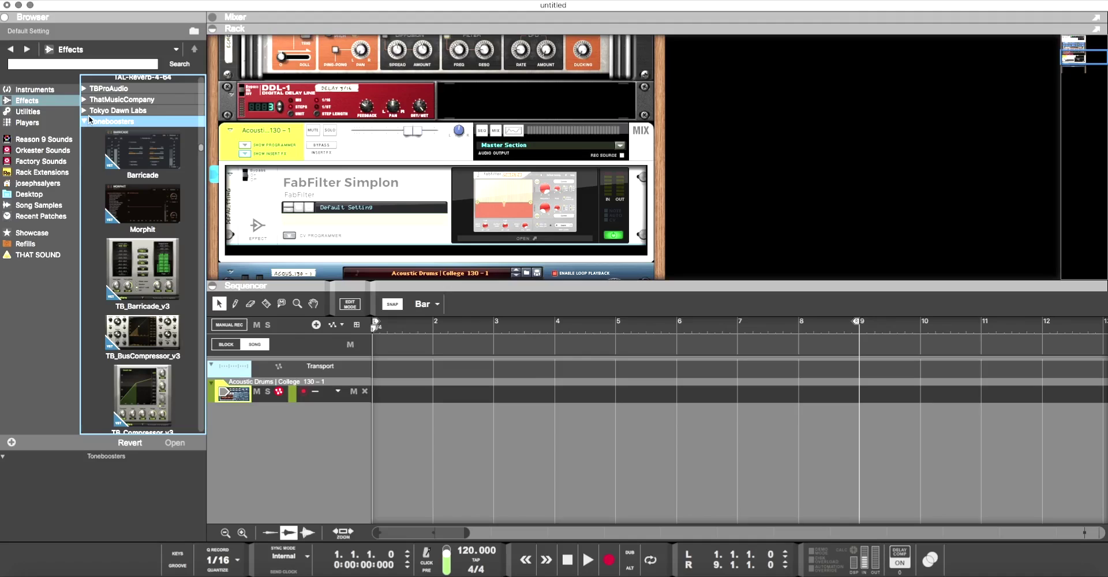
Collapse the Toneboosters folder, then scroll down through the Waves plugins and back to the top.
click(85, 122)
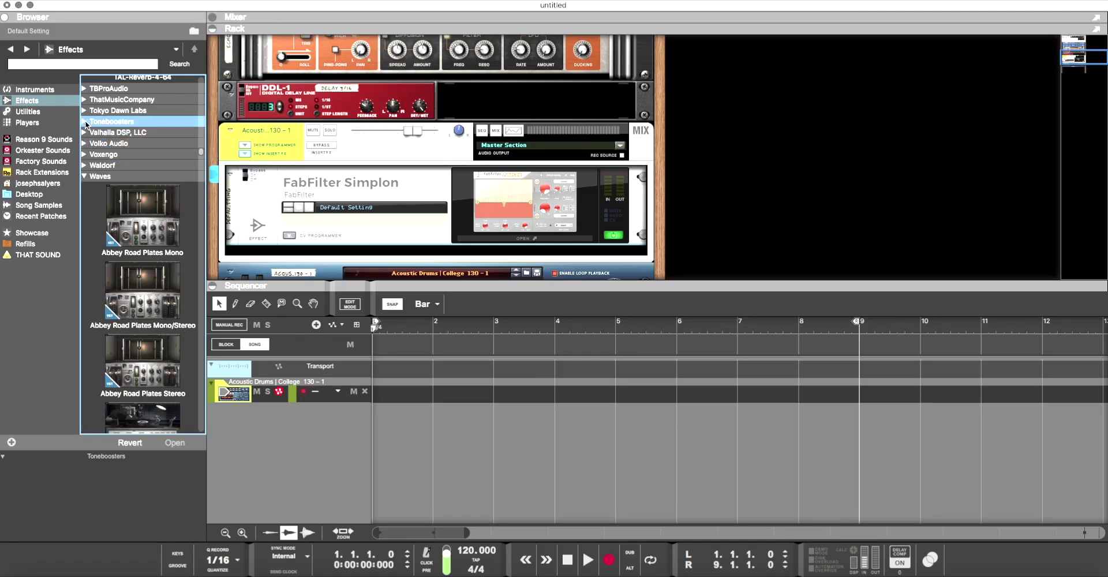
scroll(165, 248, down, 15)
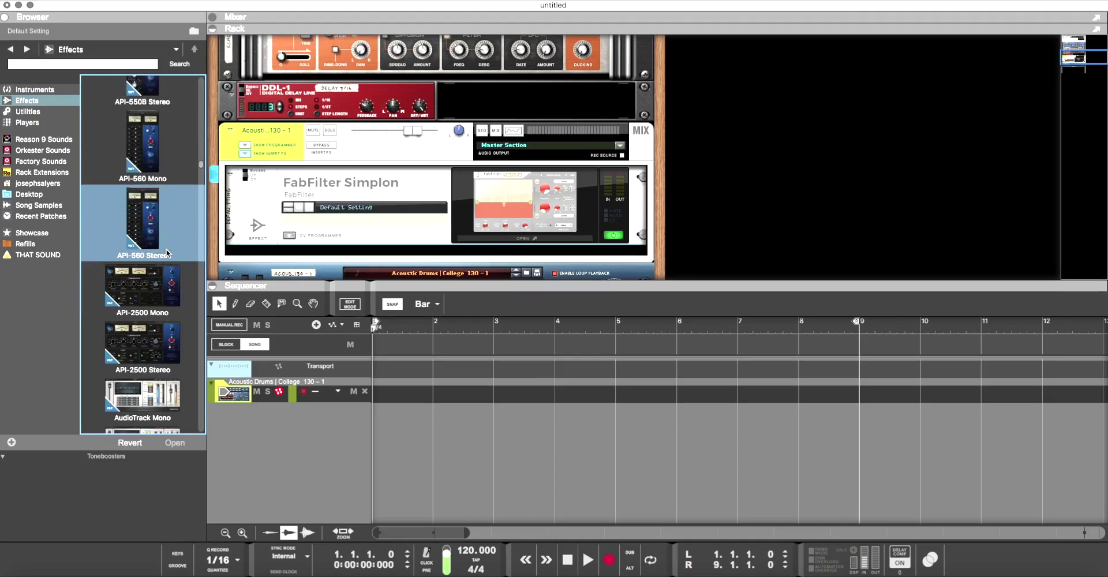
scroll(166, 248, down, 15)
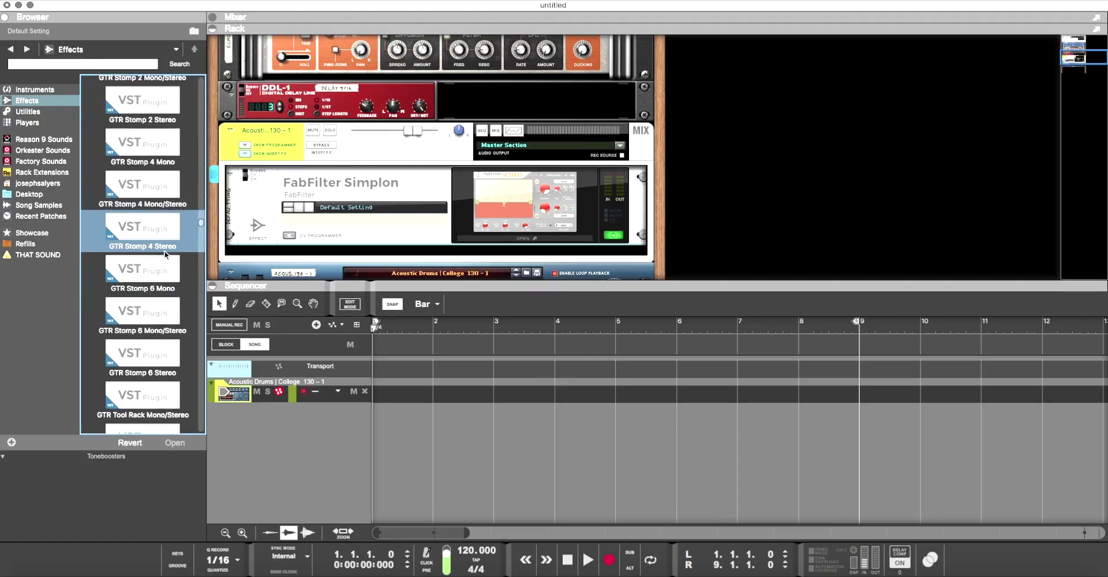
scroll(165, 248, down, 15)
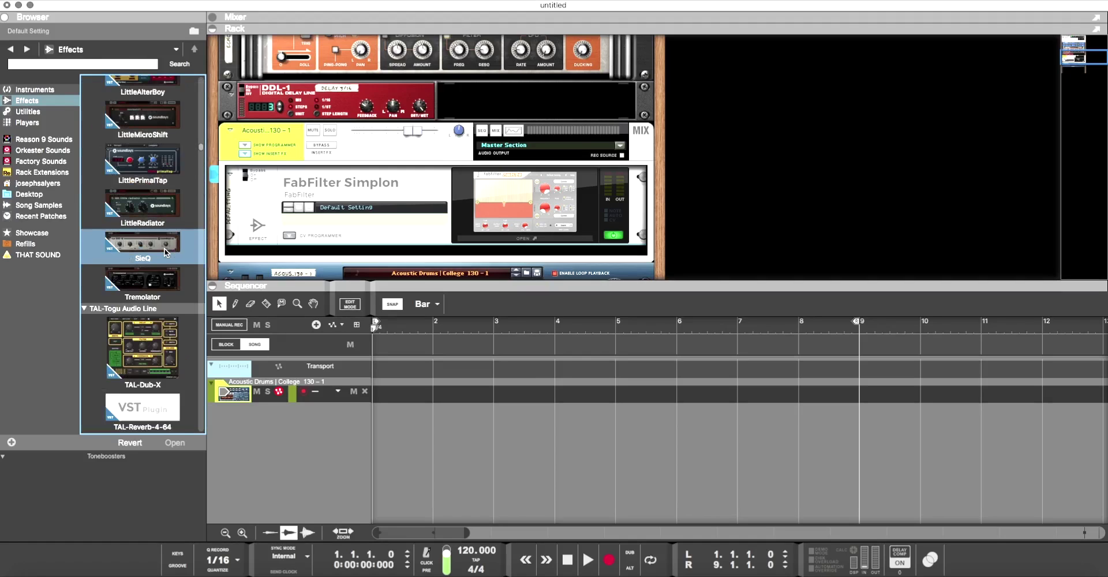
scroll(164, 255, down, 15)
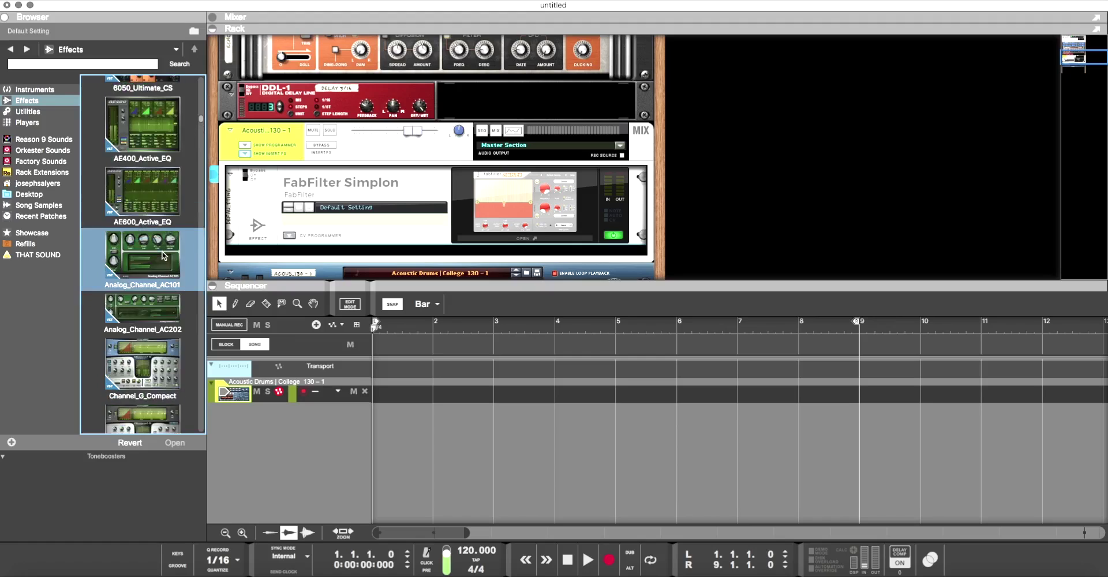
scroll(164, 252, down, 5)
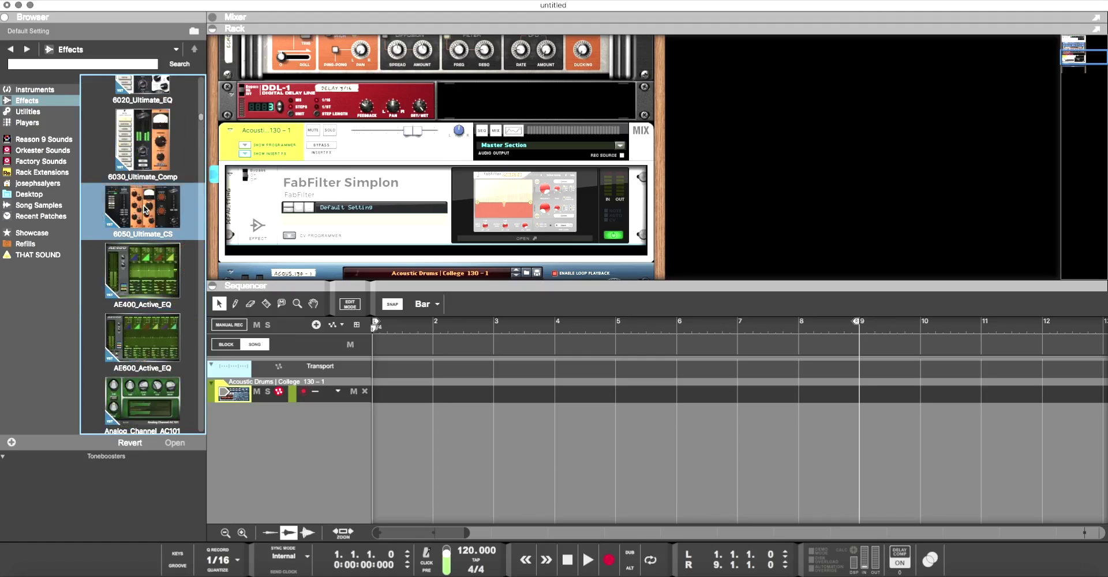
scroll(147, 211, up, 8)
scroll(146, 209, up, 4)
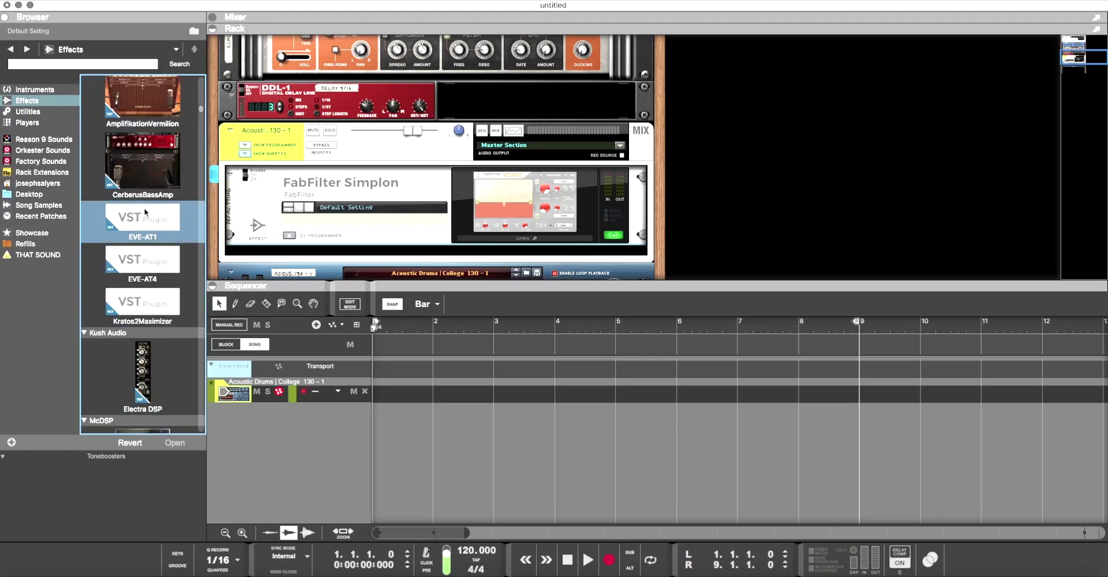
scroll(143, 209, up, 6)
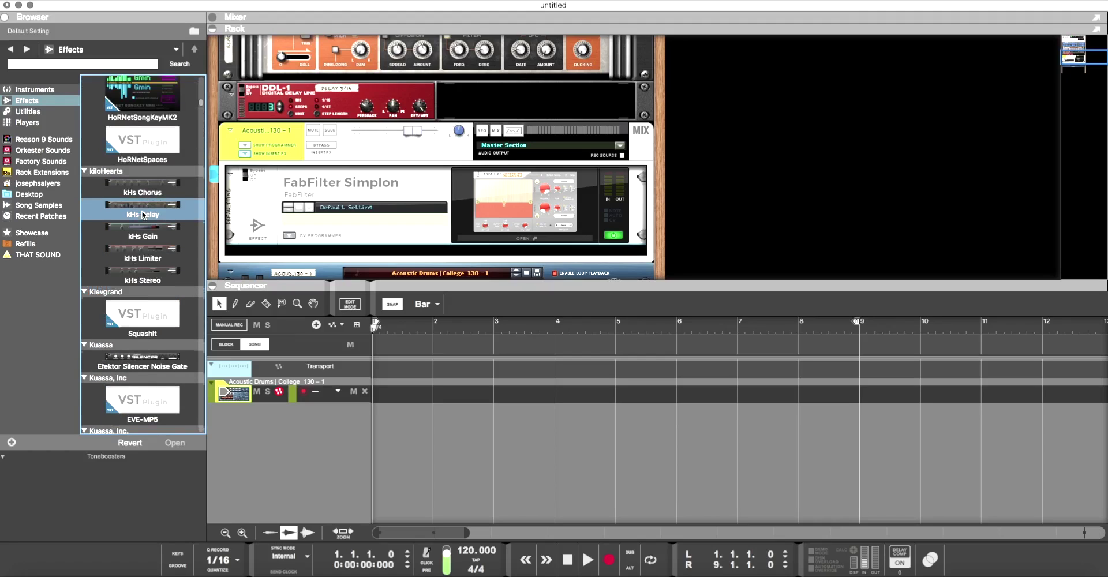
scroll(141, 210, up, 10)
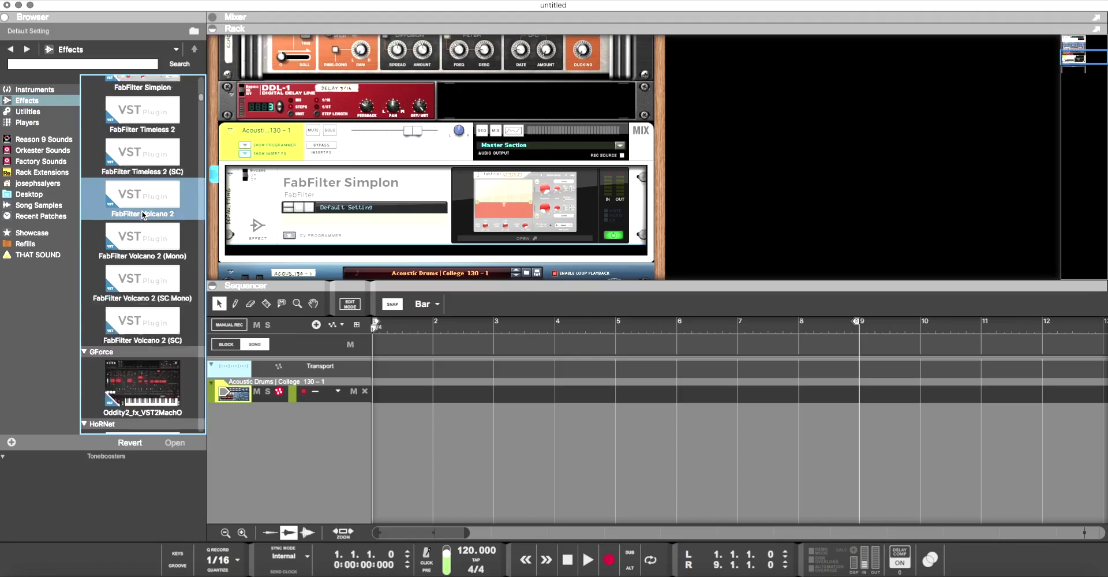
scroll(143, 215, up, 10)
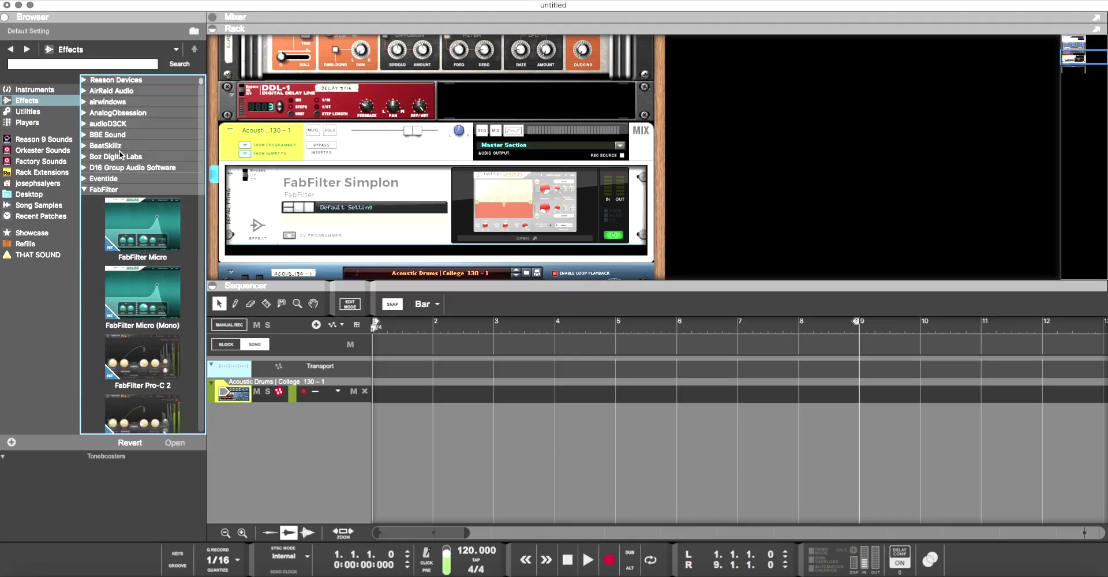
Drag airwindows Air onto the FabFilter Simplon device, then collapse the airwindows folder.
click(85, 103)
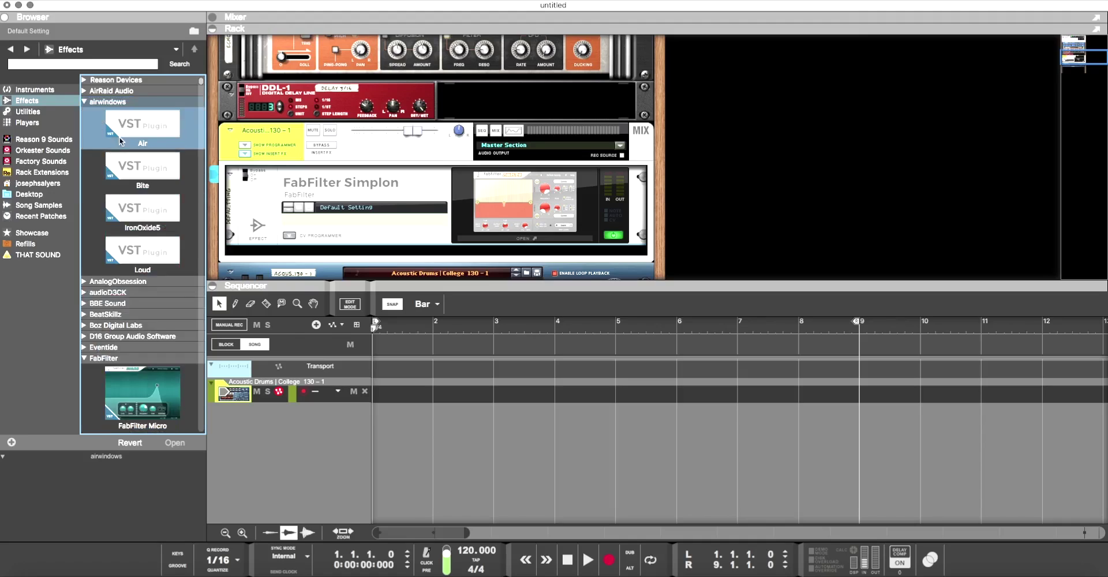
drag(123, 133, 376, 227)
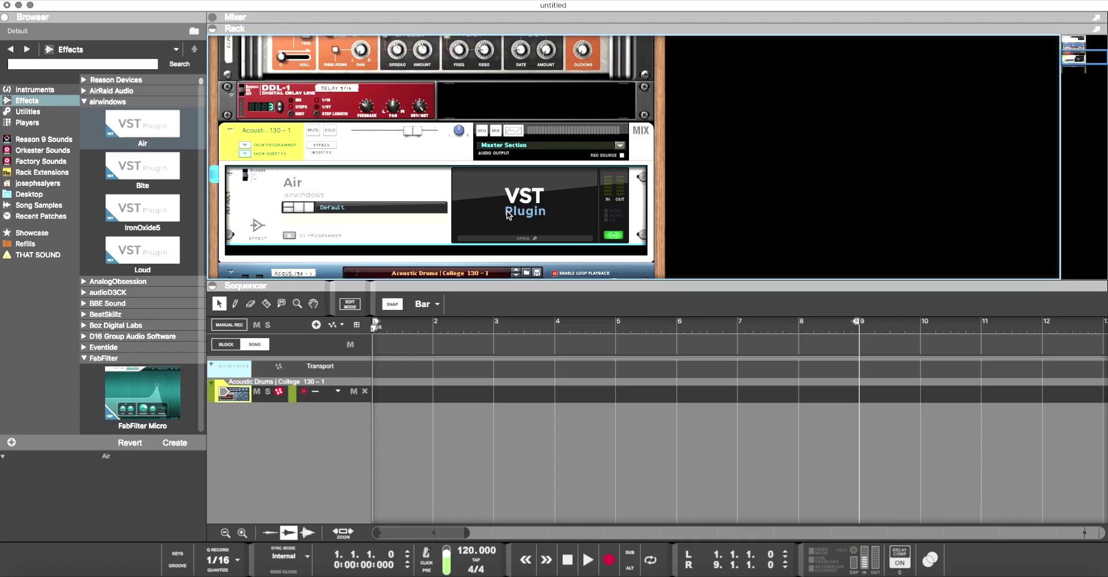
click(83, 102)
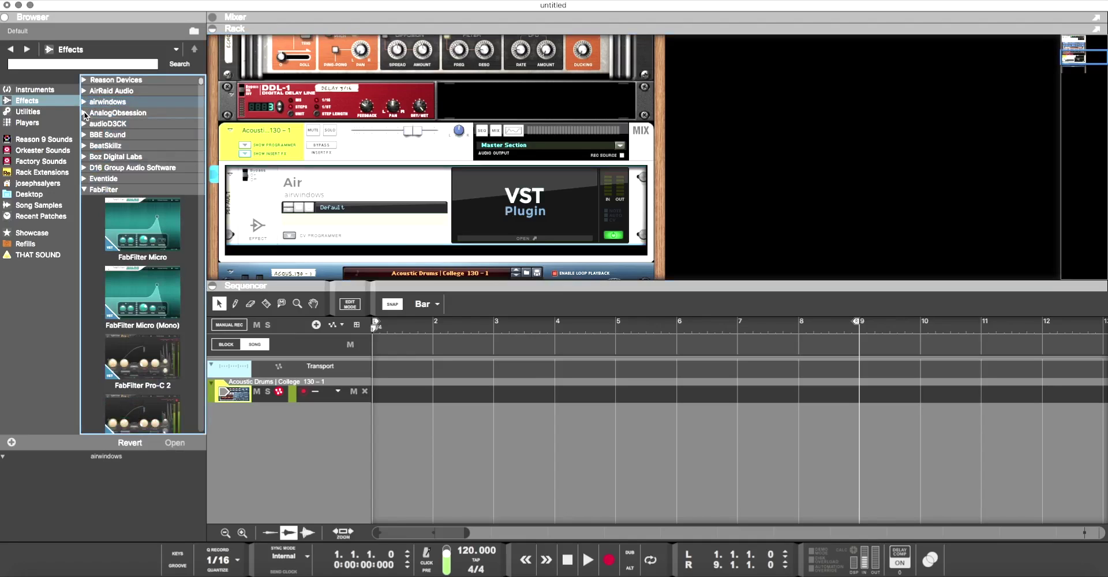
Peek inside AnalogObsession, then collapse FabFilter and GForce to bring HoRNet and kiloHearts into view.
click(83, 114)
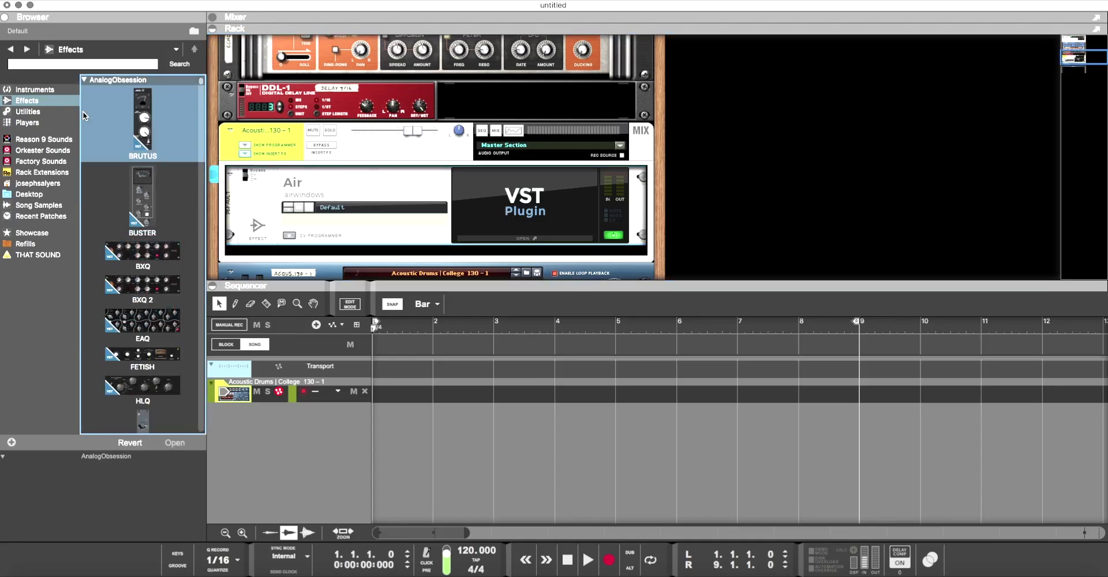
click(85, 81)
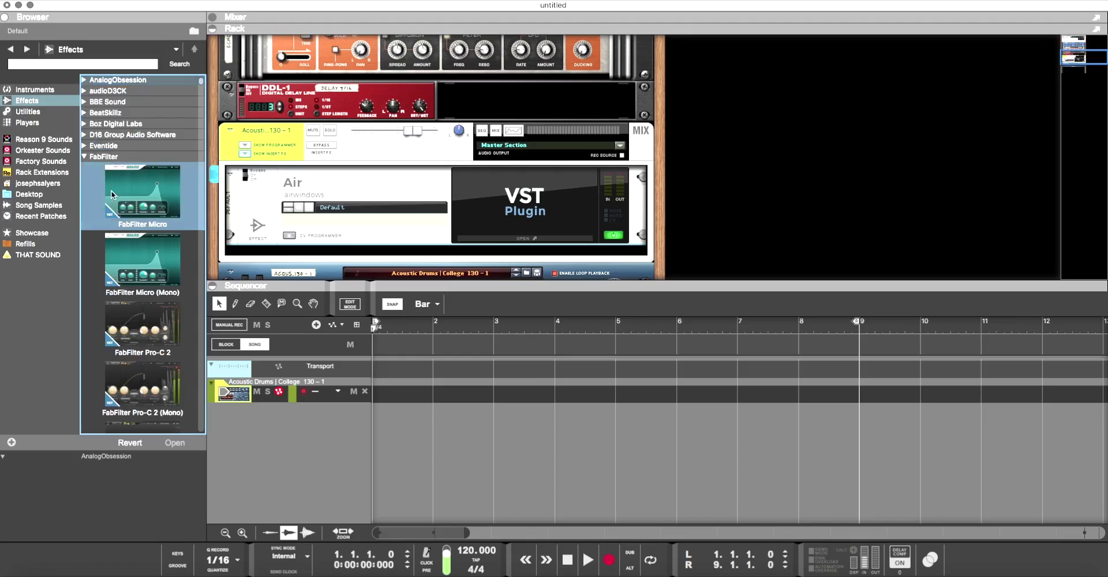
scroll(84, 122, down, 1)
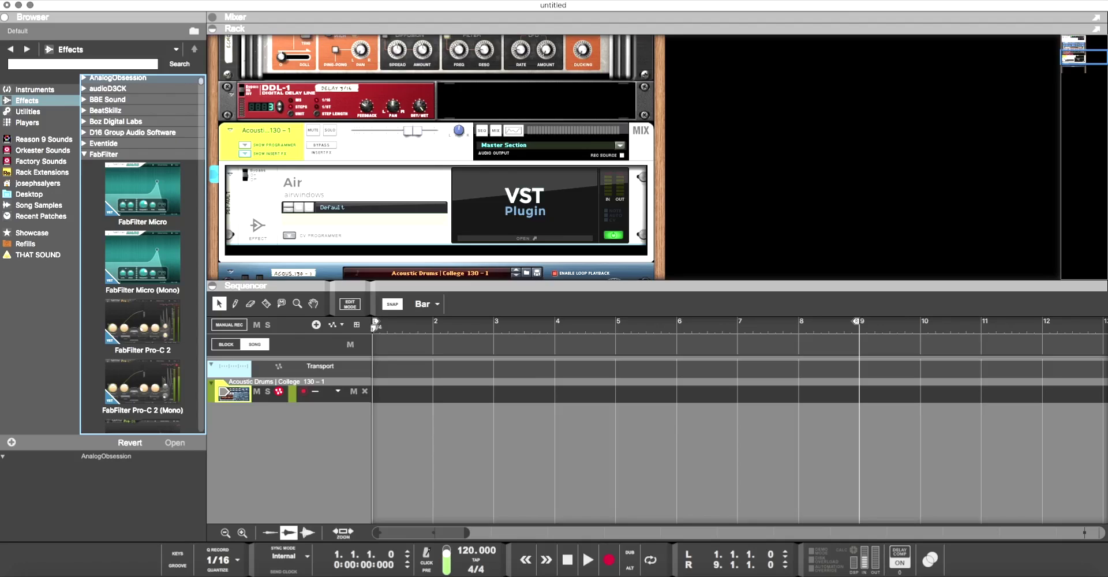
click(85, 155)
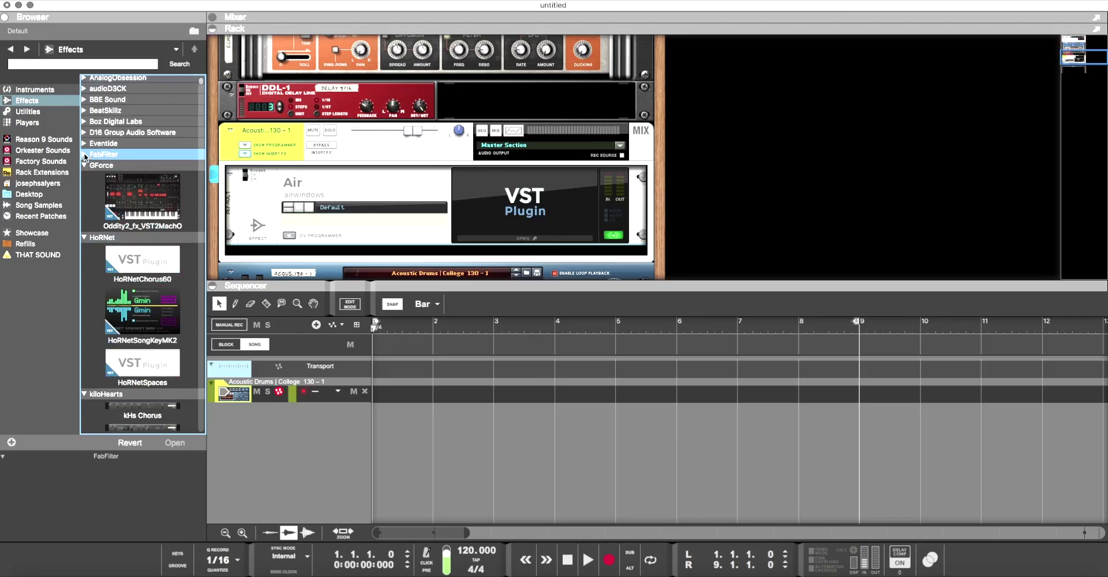
click(86, 165)
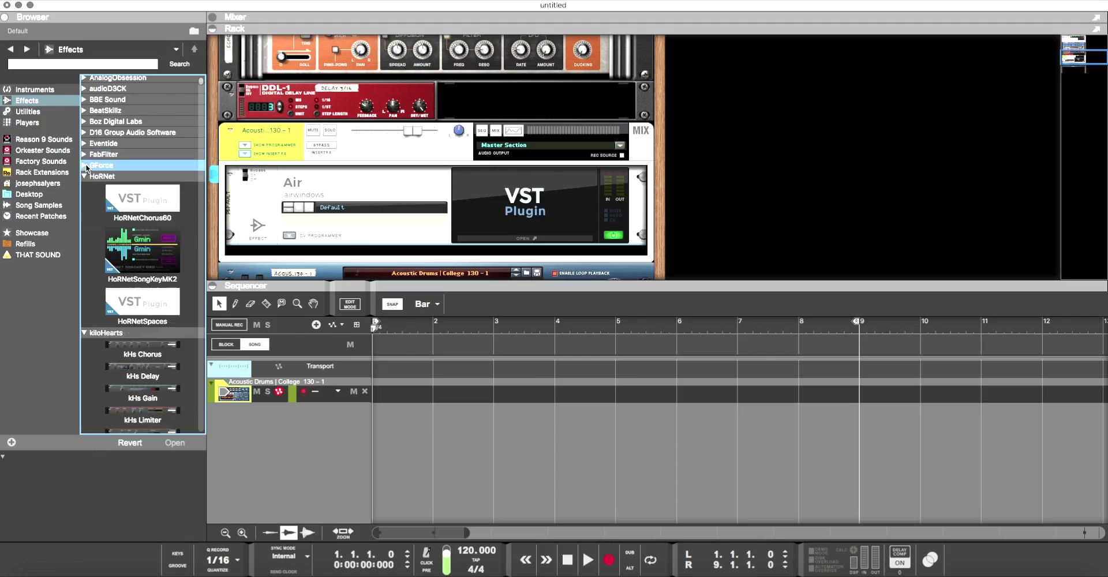